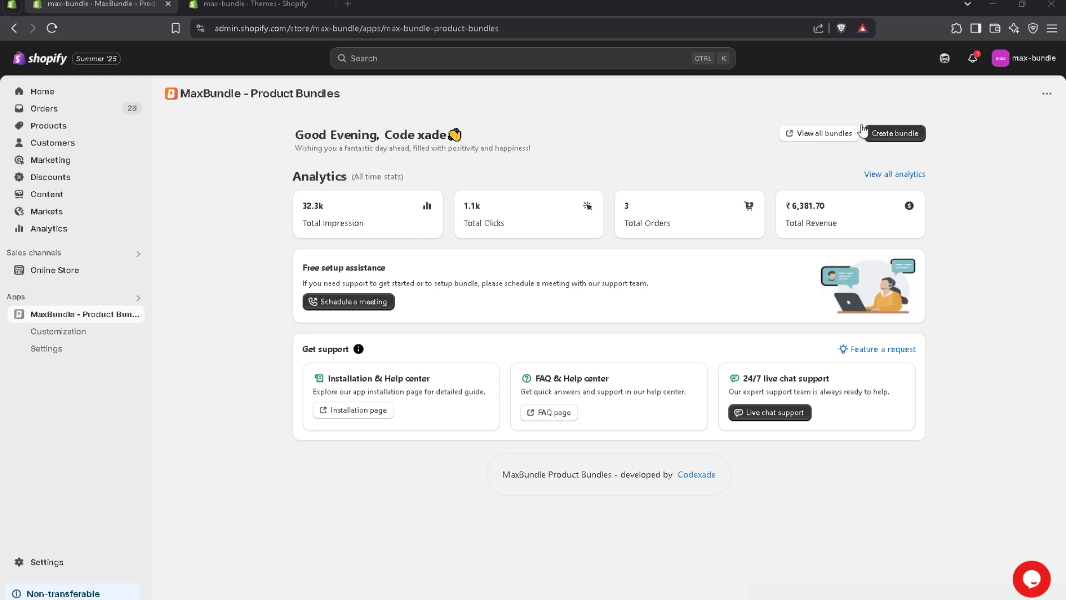
- Start creating a new bundle of the Mix & Match Product Bundle type
left_click(895, 139)
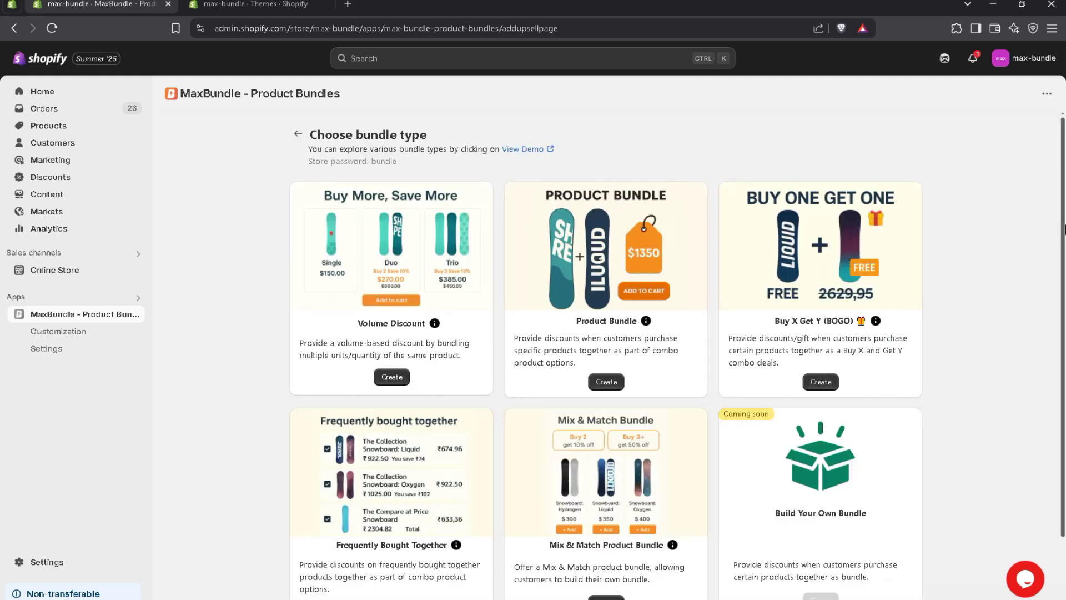
scroll(1007, 313, "down", 2)
left_click(606, 544)
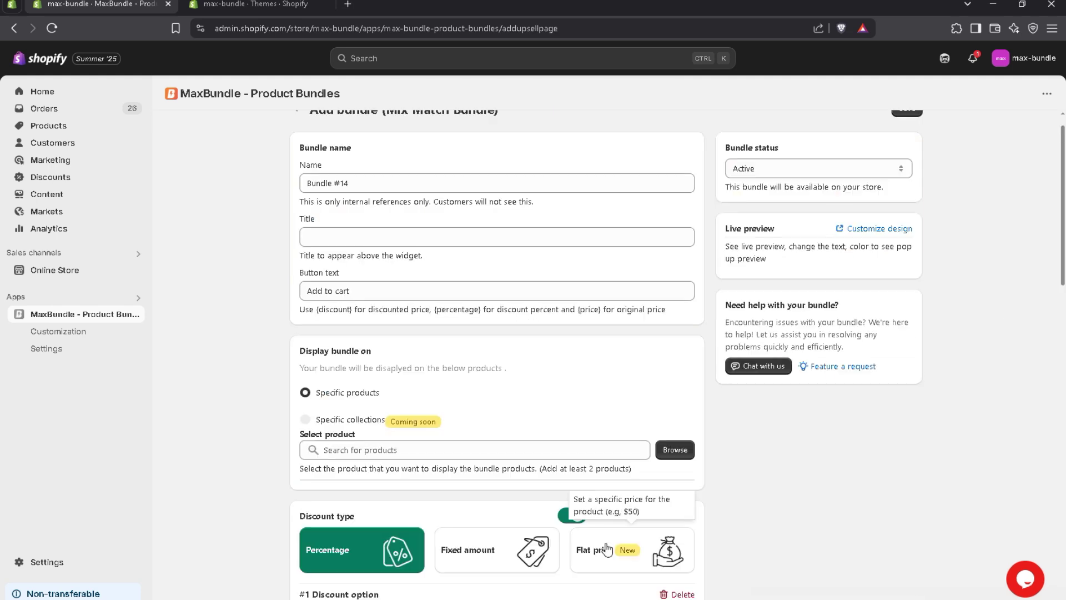
- Enter "Mix Match Bundle!" as the title shown above the bundle widget
left_click(391, 183)
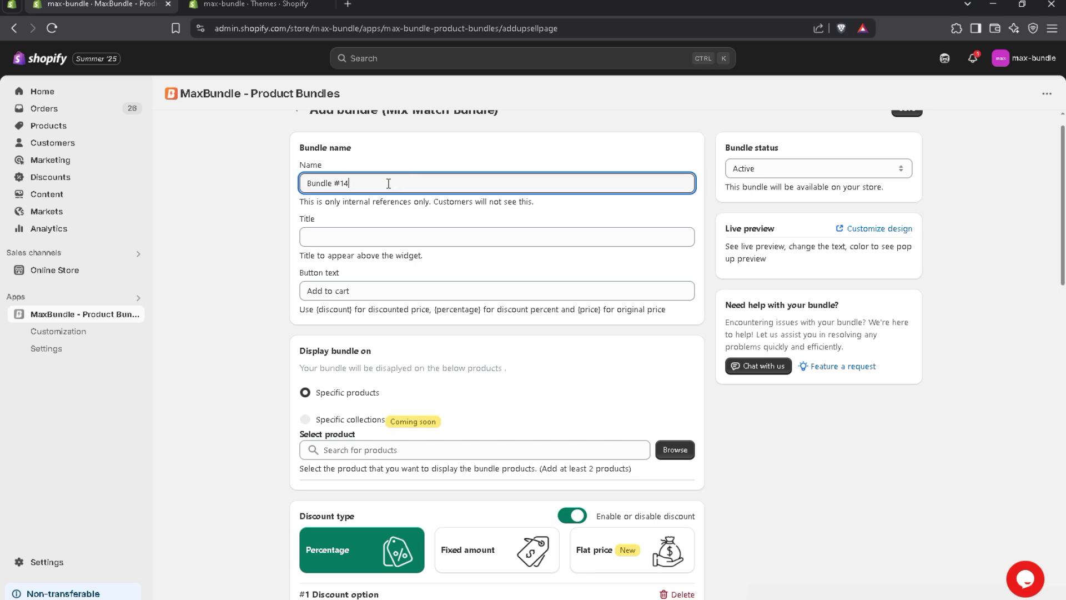
key("Tab")
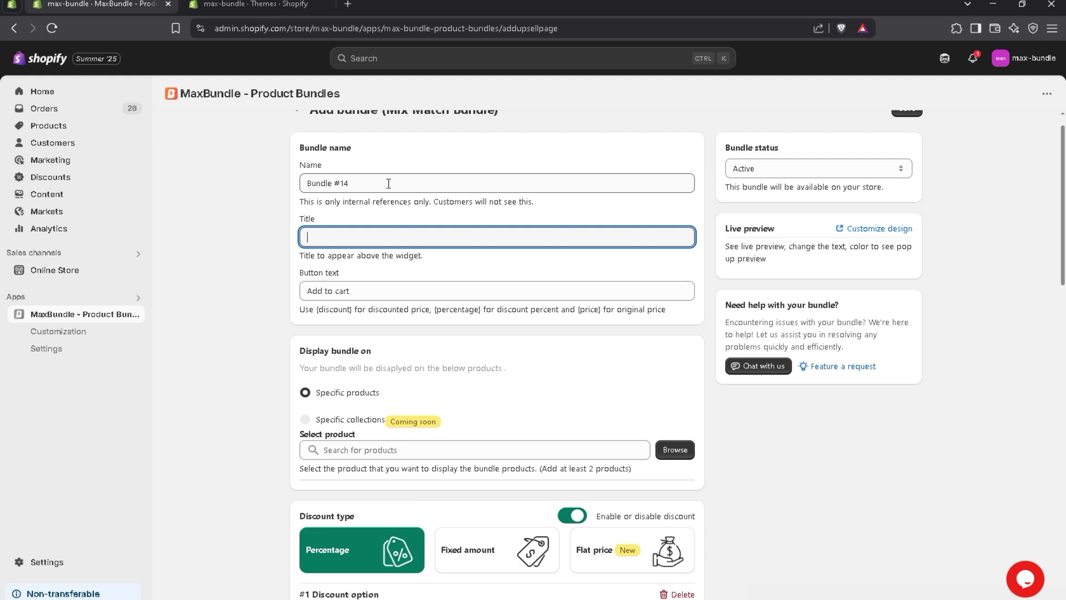
type("Mix Match ")
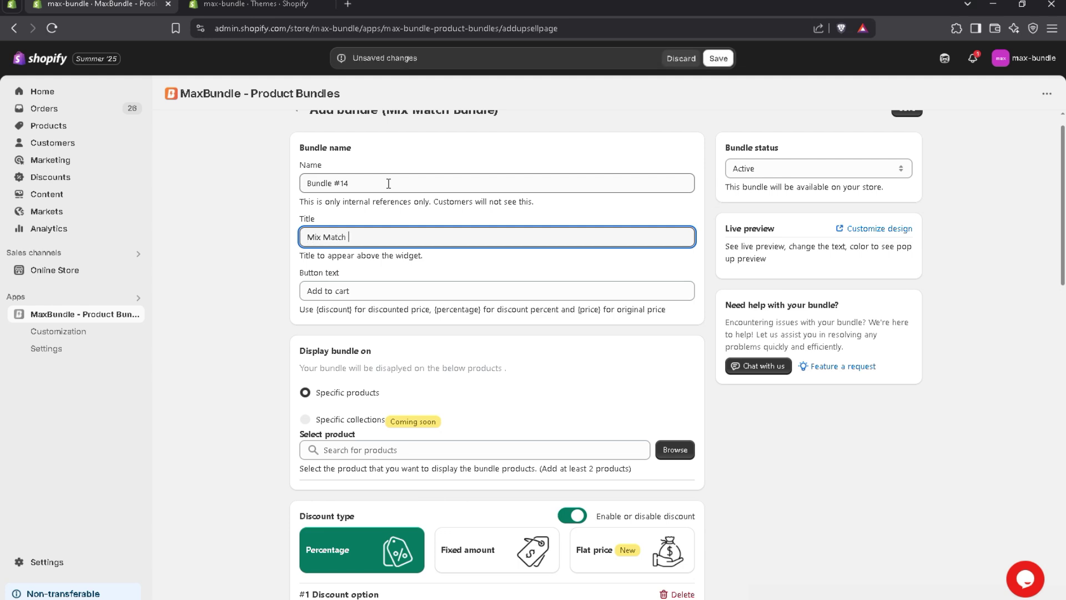
type("Bundle!")
left_click(390, 285)
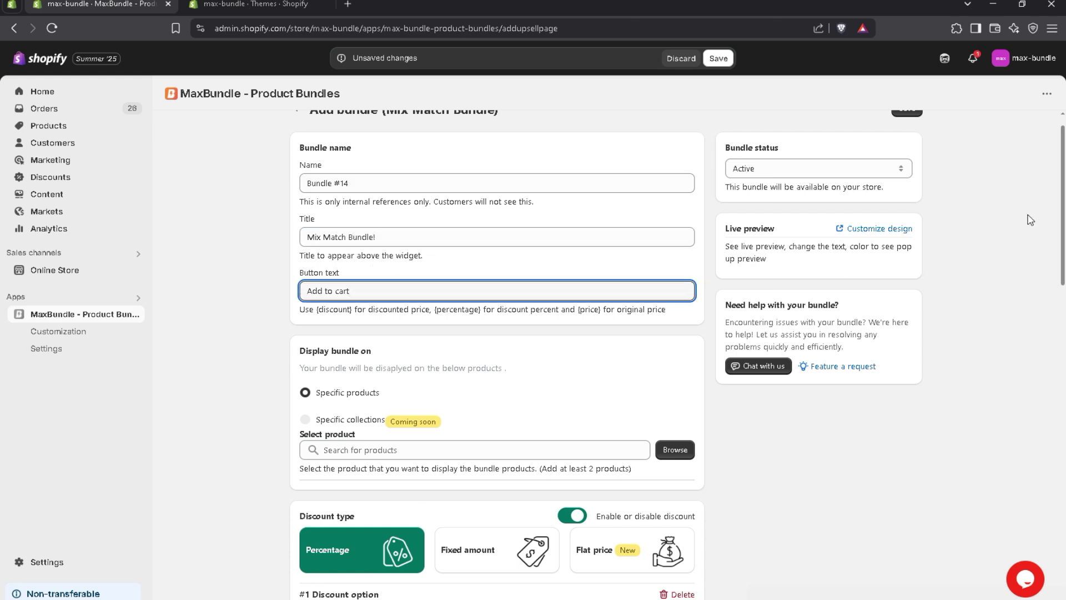
- Add the Collection Snowboards Hydrogen, Liquid and Oxygen, the Compare at Price Snowboard and the Complete Snowboard to the bundle
scroll(1010, 306, "down", 3)
left_click(998, 352)
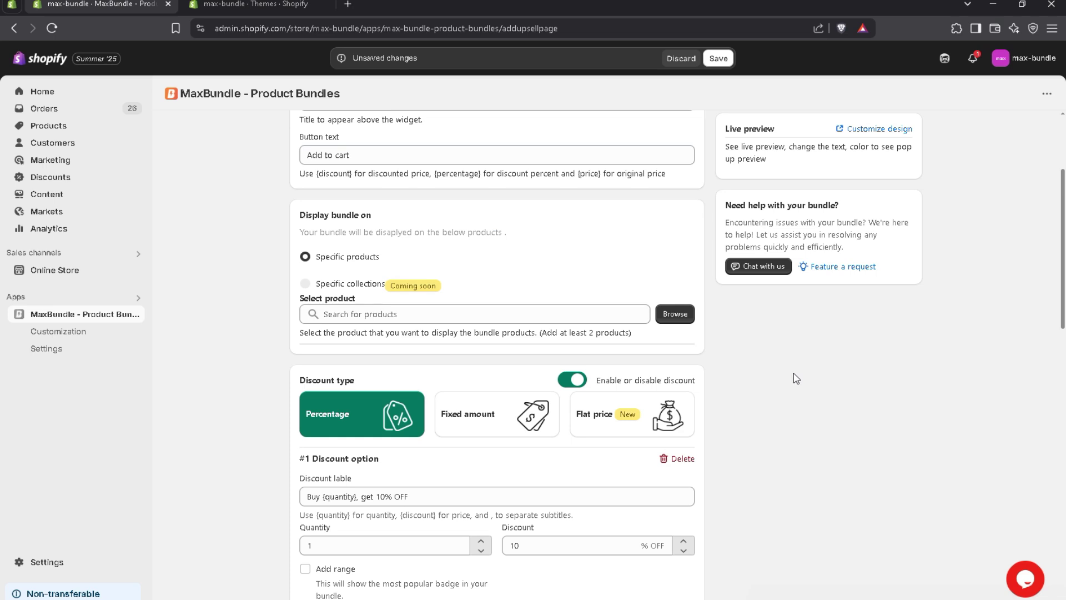
left_click(675, 314)
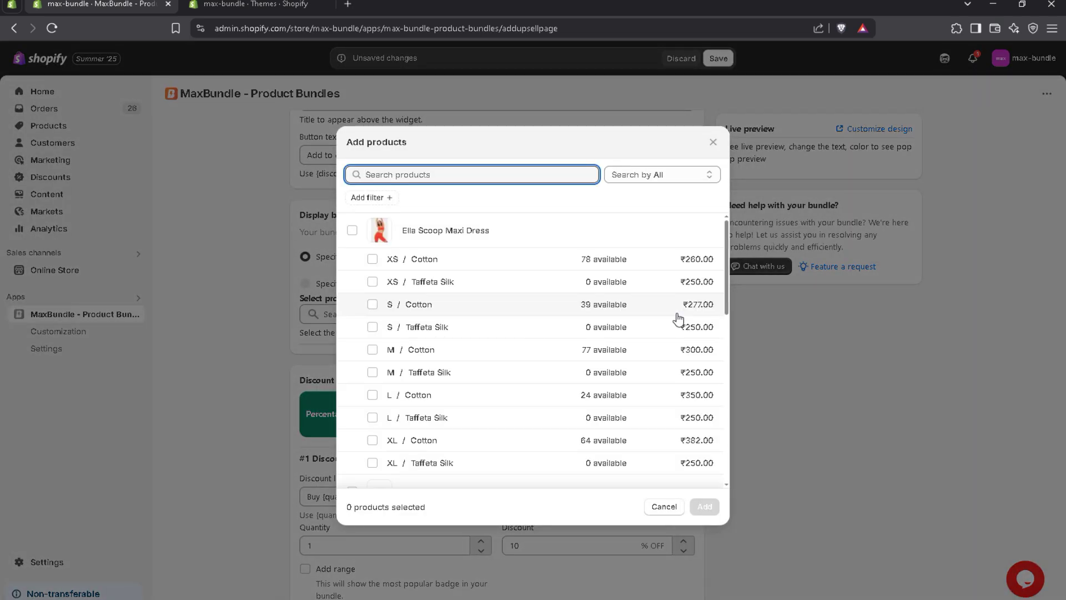
scroll(678, 317, "down", 4)
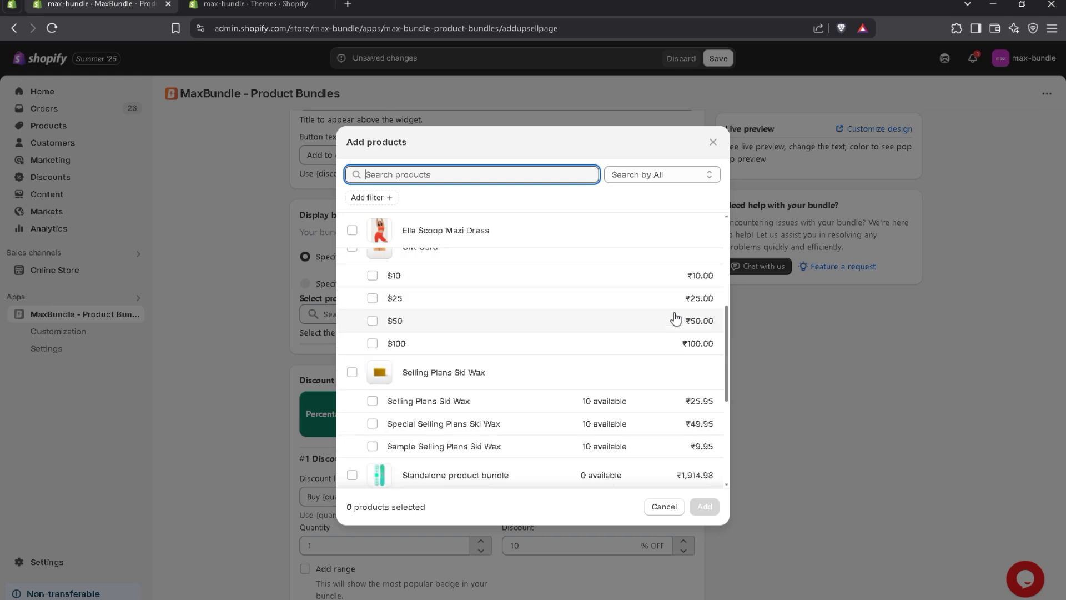
scroll(678, 318, "up", 1)
scroll(674, 320, "down", 3)
scroll(672, 318, "down", 2)
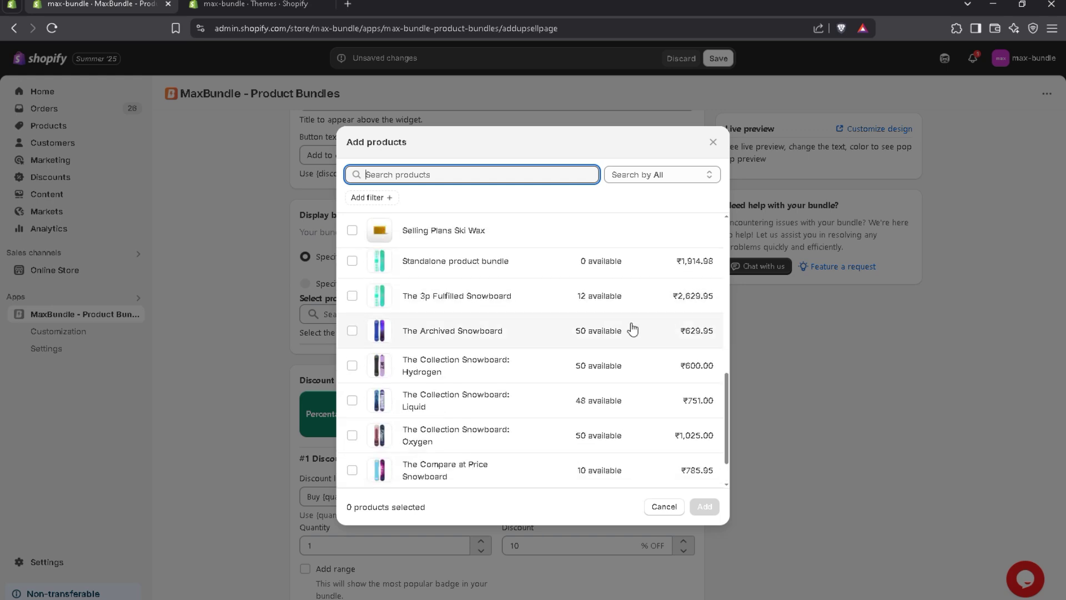
left_click(352, 366)
left_click(352, 400)
left_click(352, 435)
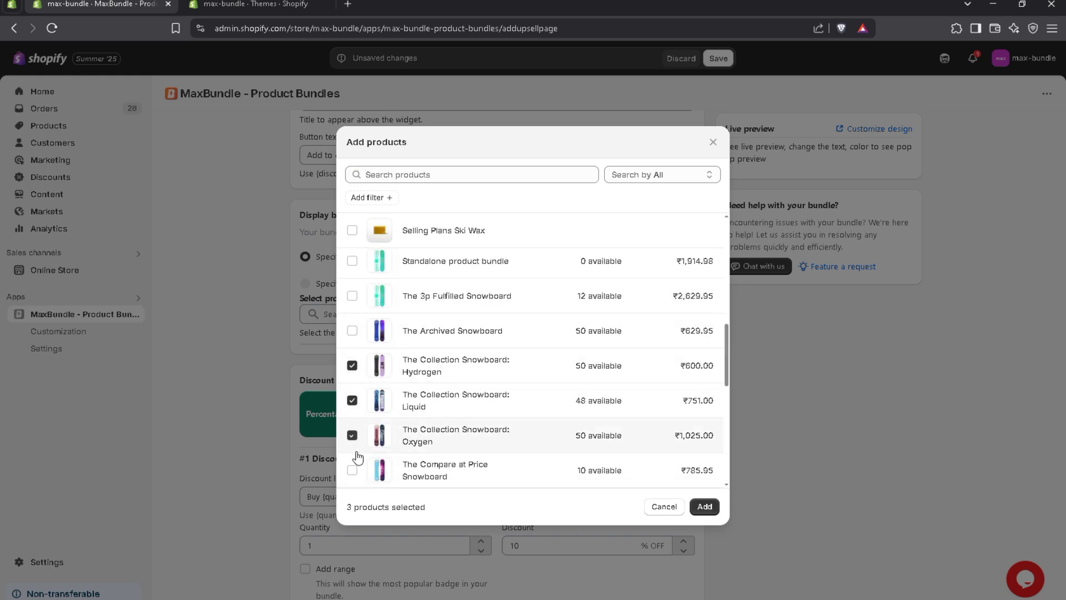
left_click(352, 469)
scroll(393, 444, "down", 1)
left_click(352, 444)
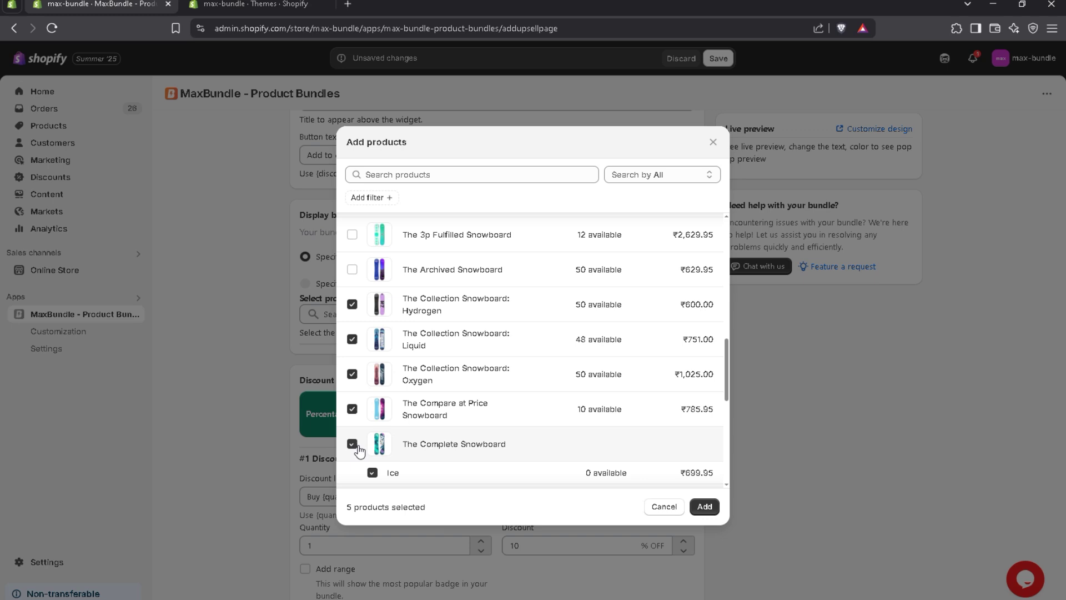
left_click(704, 506)
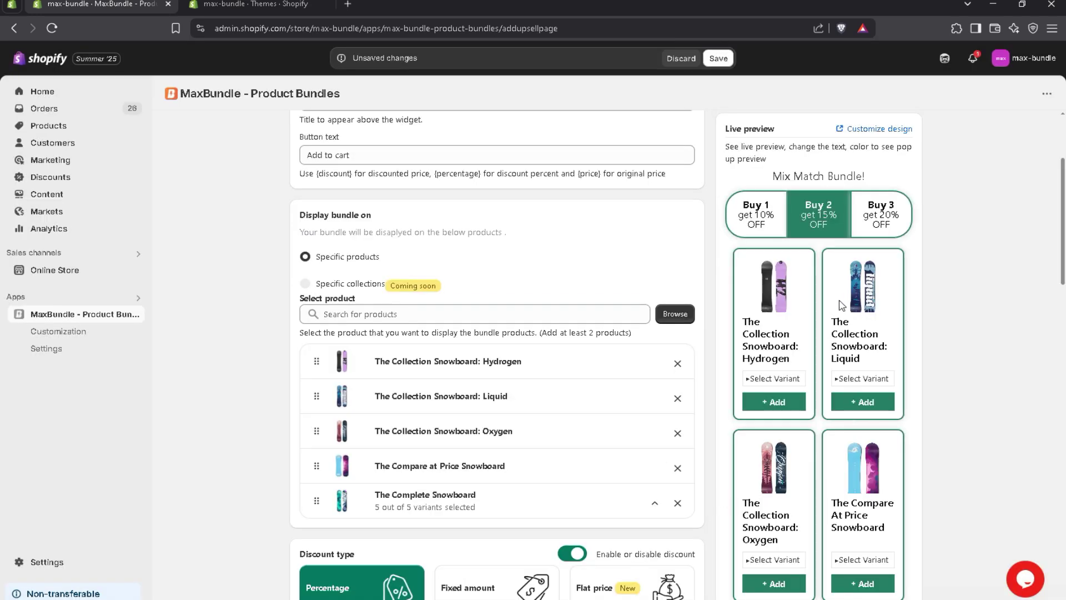
- Try the fixed amount and flat price discount types and the discount switch, returning to an enabled percentage discount
left_click_drag(1064, 224, 1063, 311)
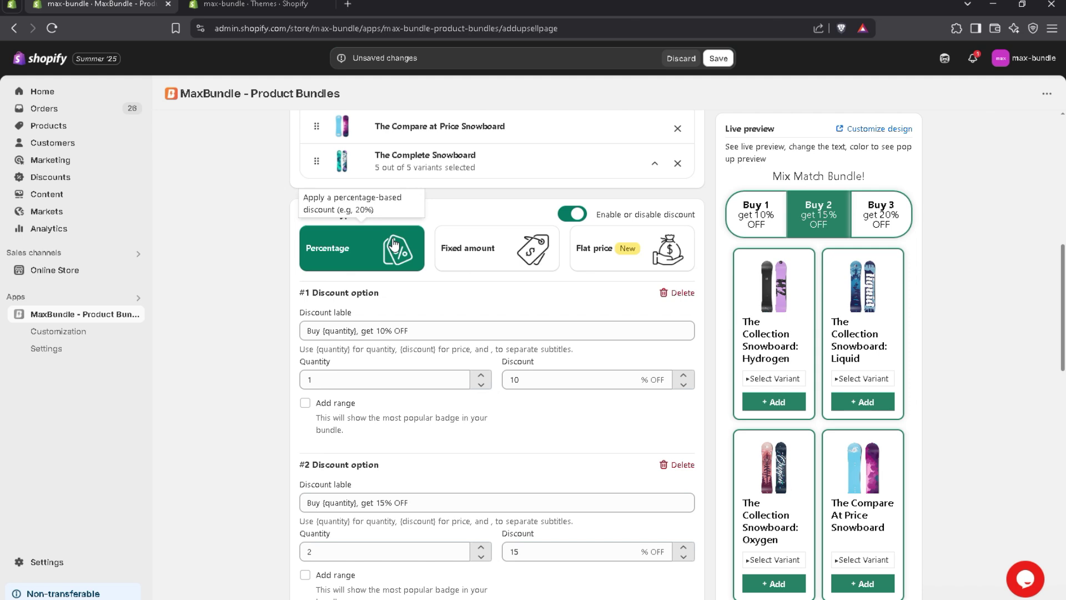
left_click(480, 257)
left_click(592, 261)
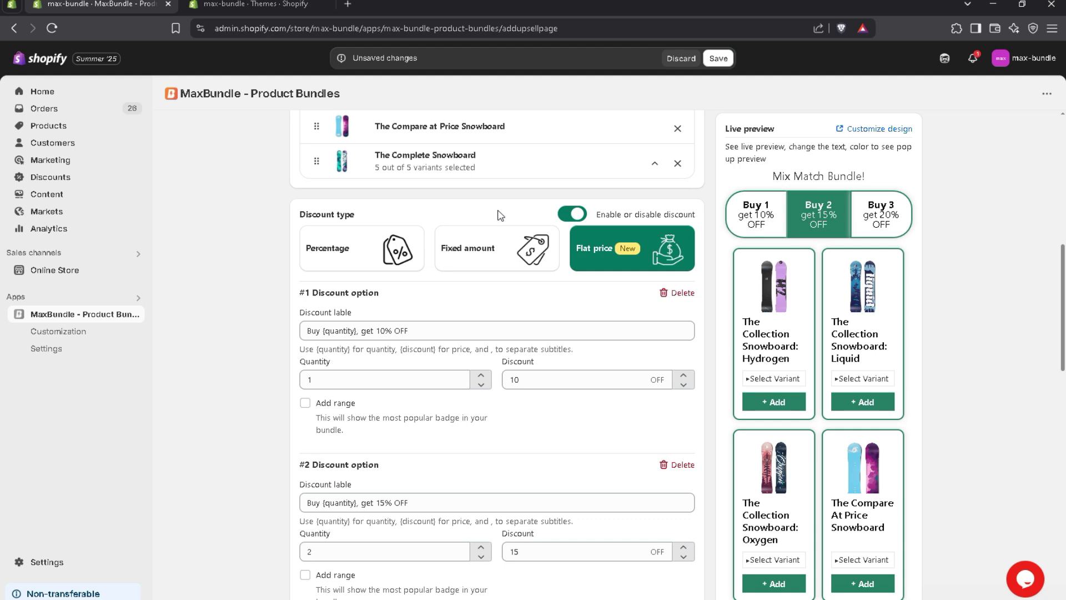
left_click(568, 220)
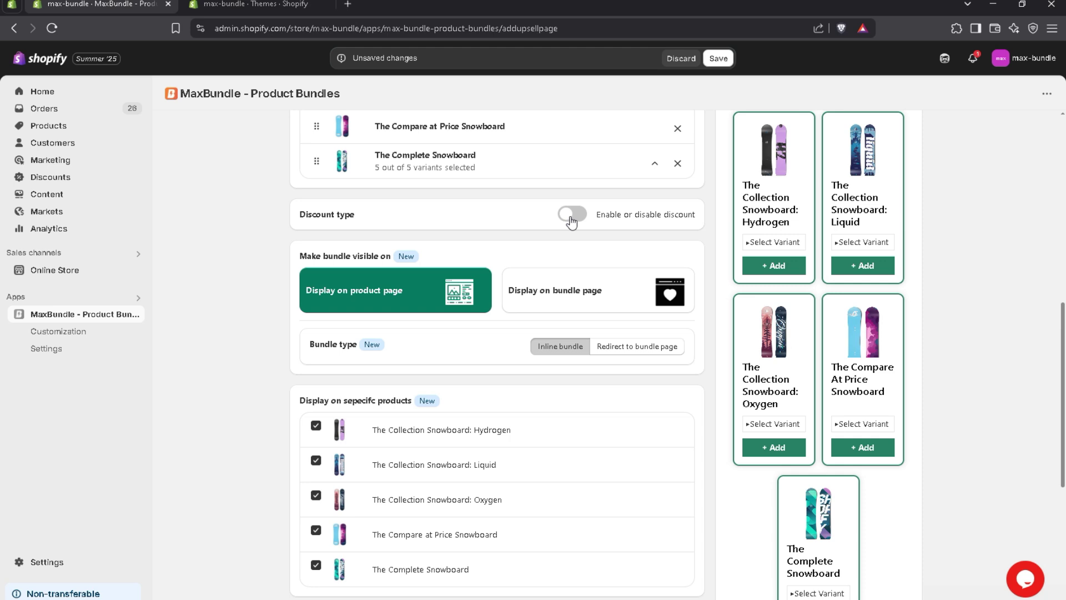
left_click(571, 220)
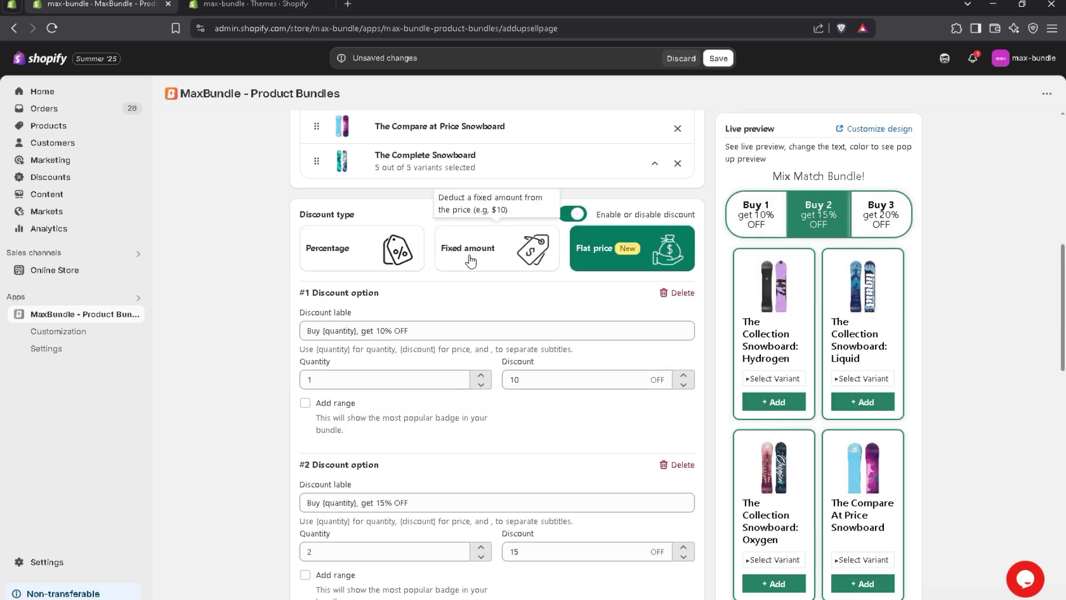
left_click(394, 258)
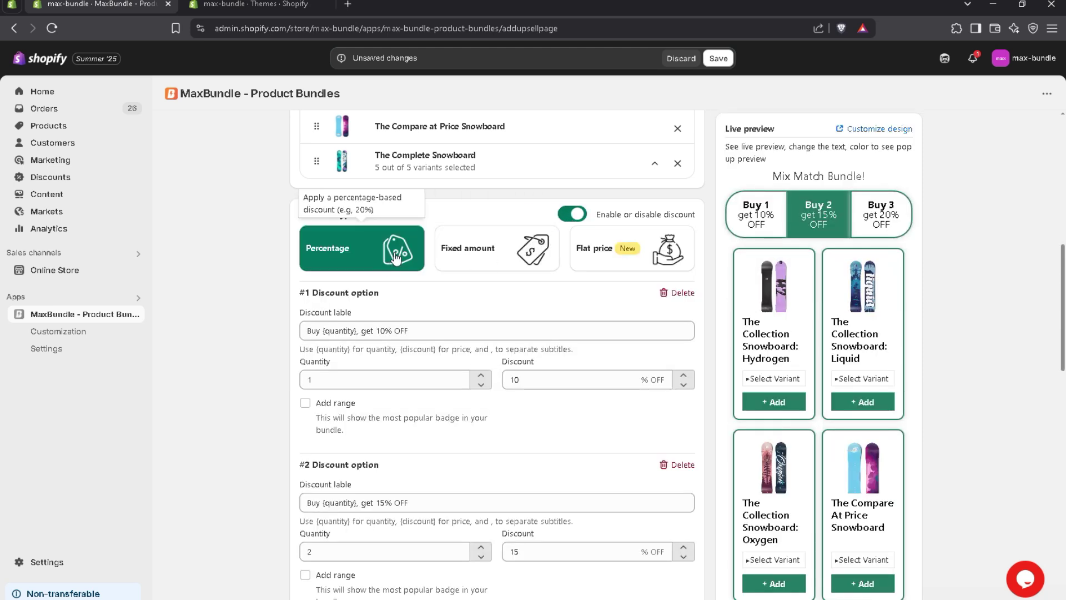
- Delete the 10% discount option for quantity 1 and give the 15% option a quantity range of 2 to 3
left_click_drag(1063, 278, 1063, 308)
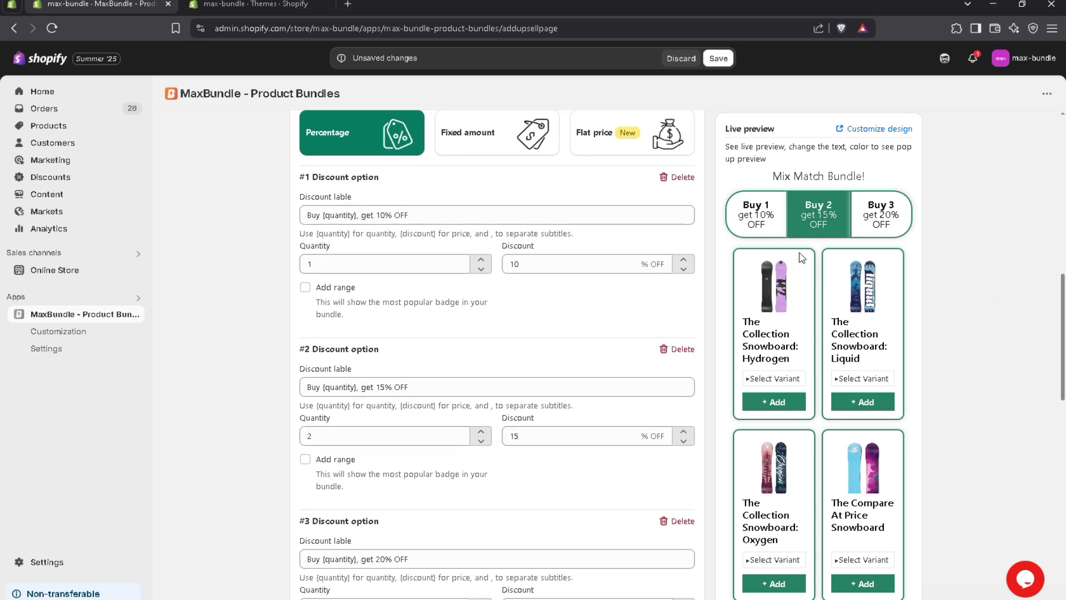
left_click(682, 177)
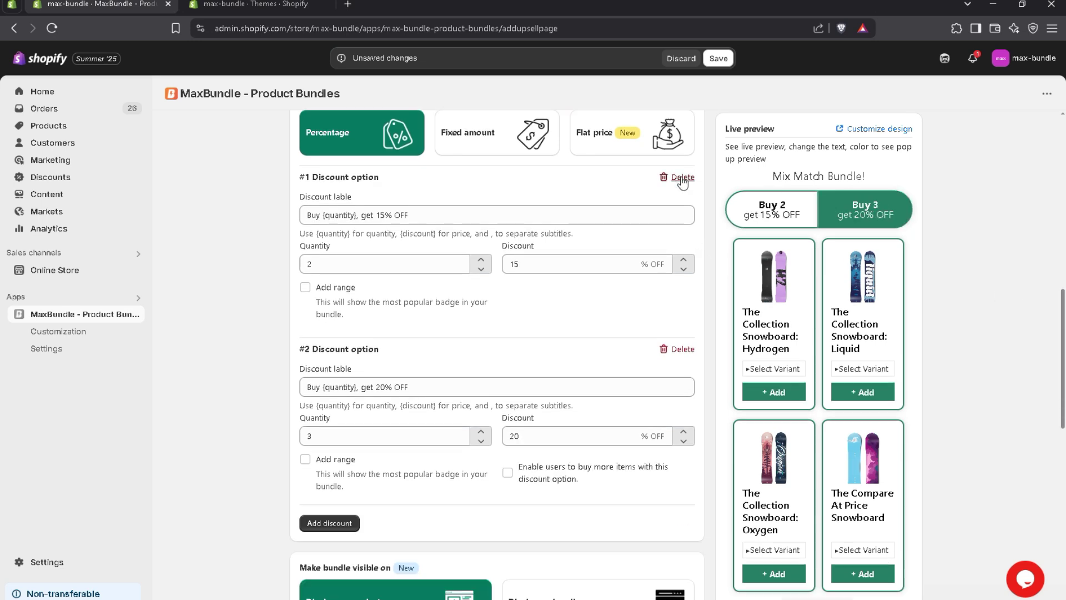
left_click(455, 258)
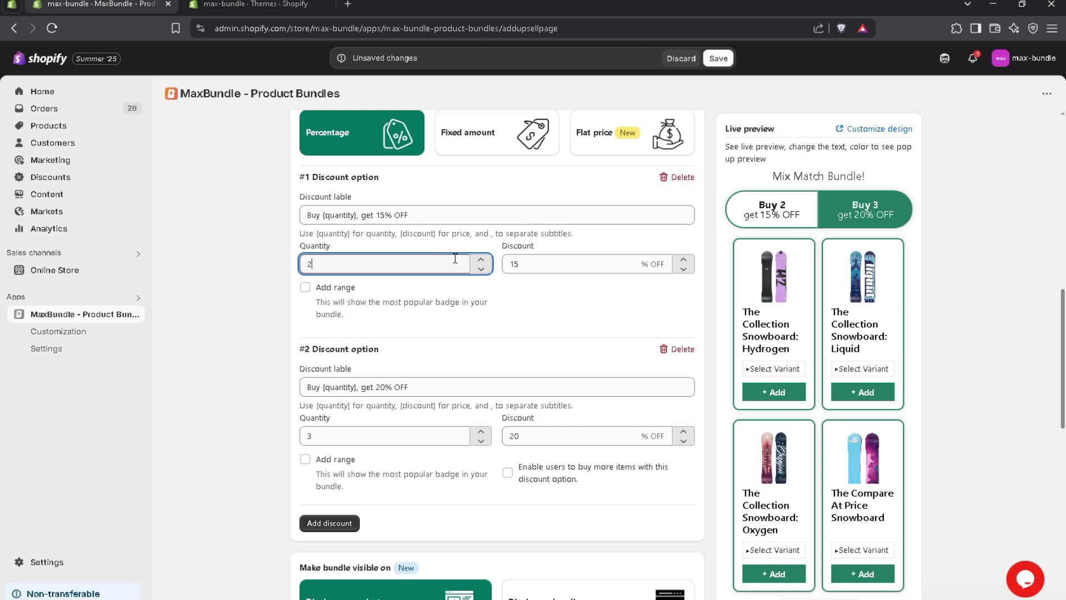
left_click(535, 266)
double_click(514, 264)
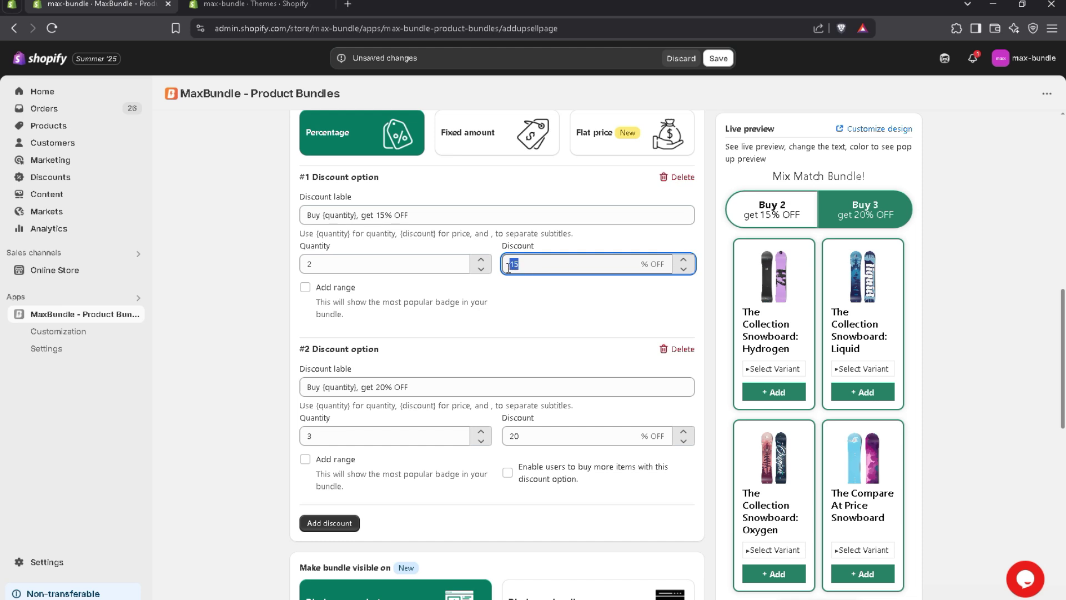
left_click(511, 293)
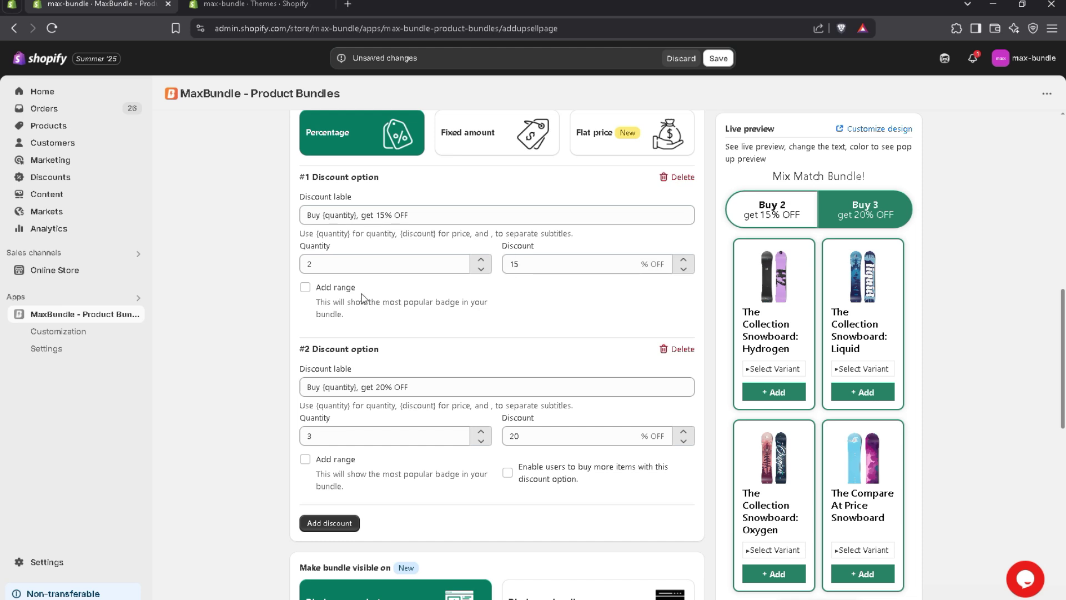
left_click(306, 288)
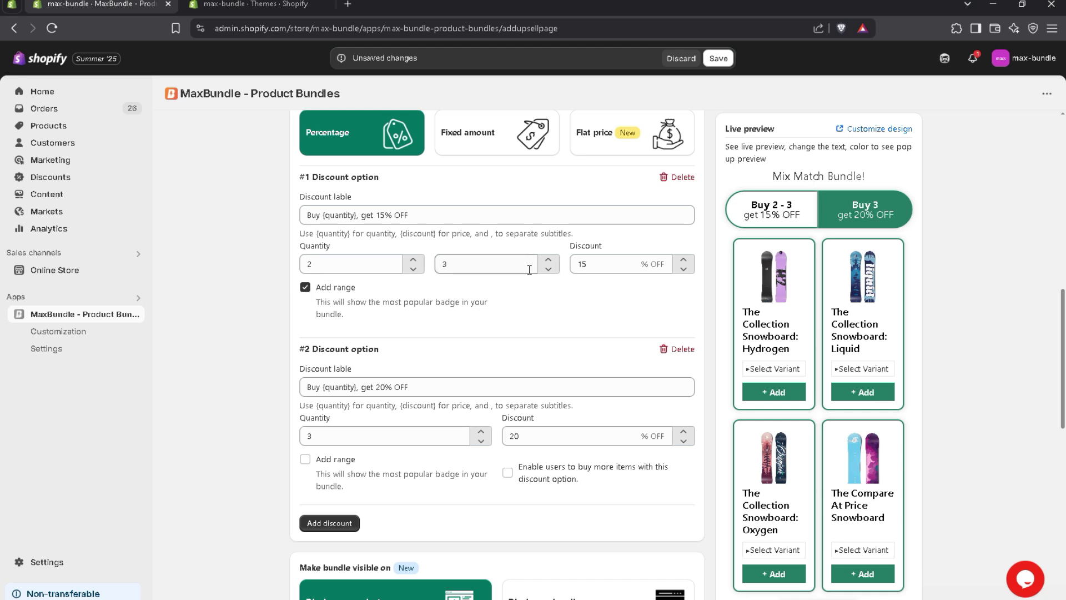
double_click(589, 264)
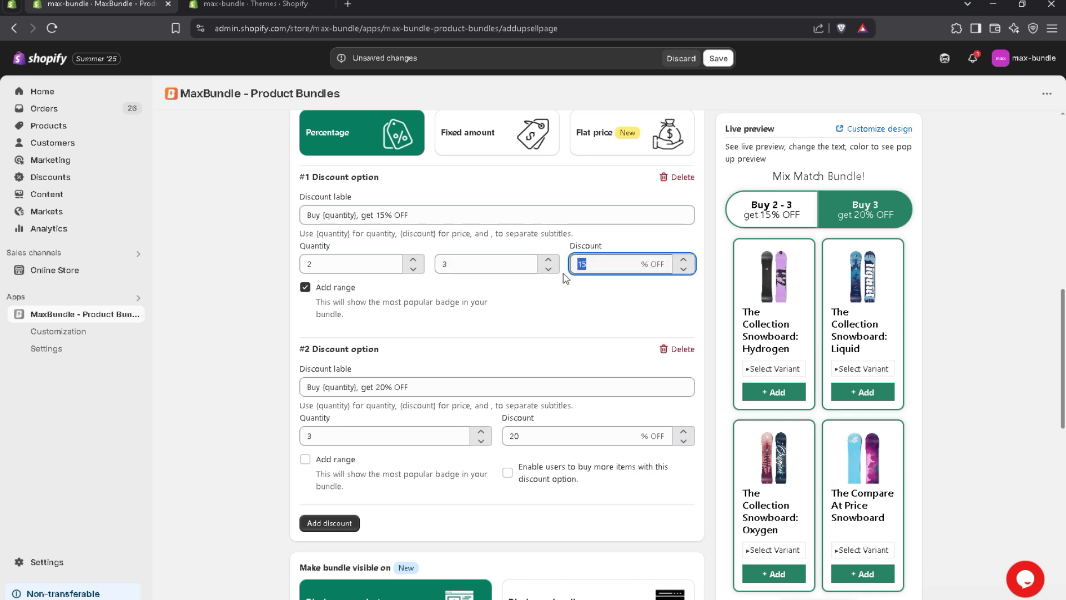
left_click(549, 317)
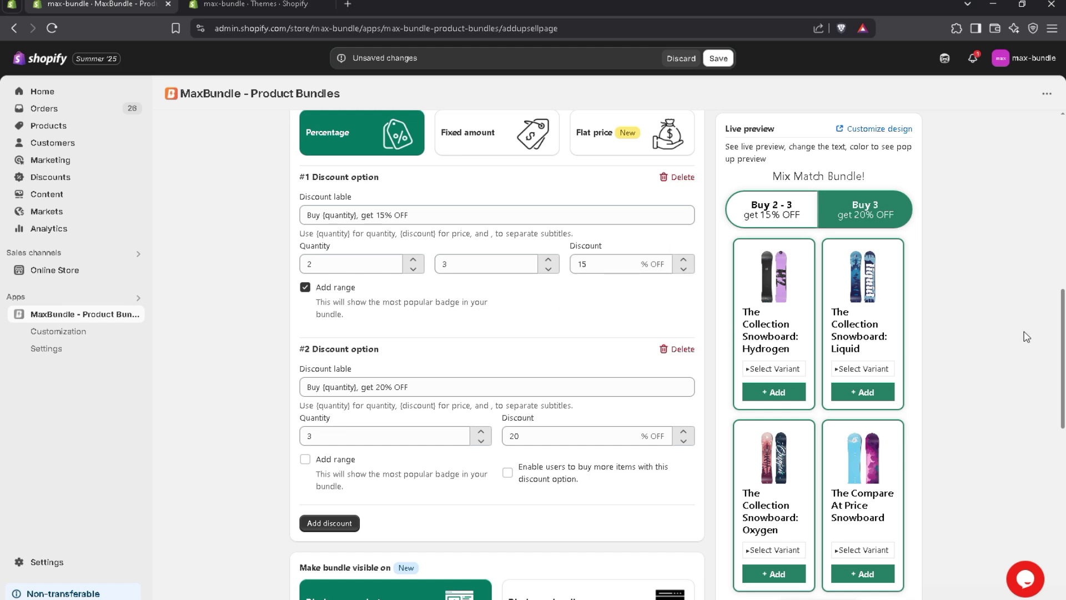
- Set the quantity of the 20% discount option to 5
scroll(483, 314, "down", 1)
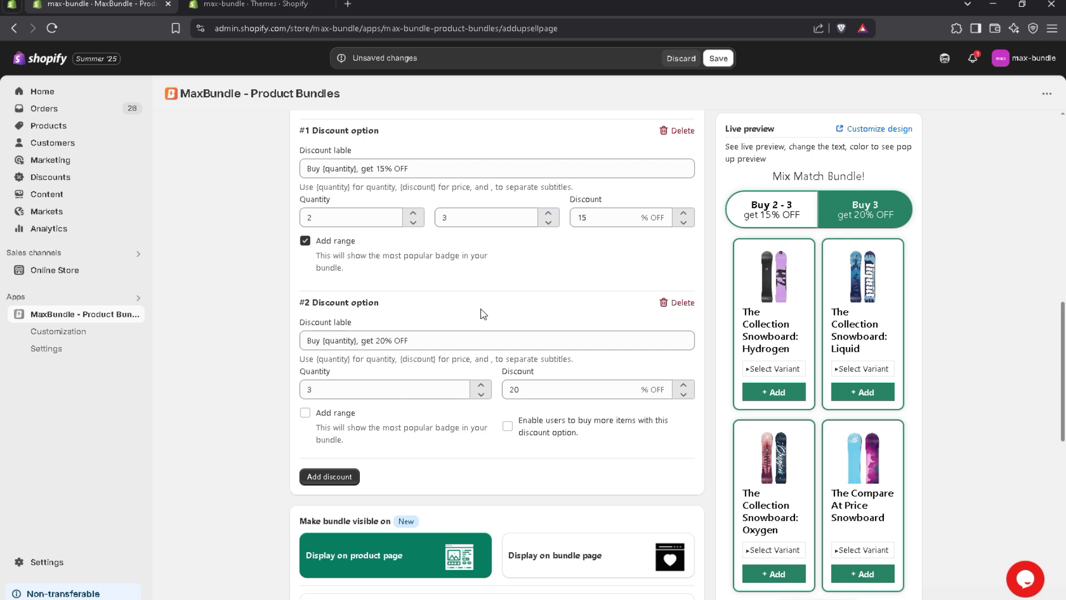
left_click(416, 392)
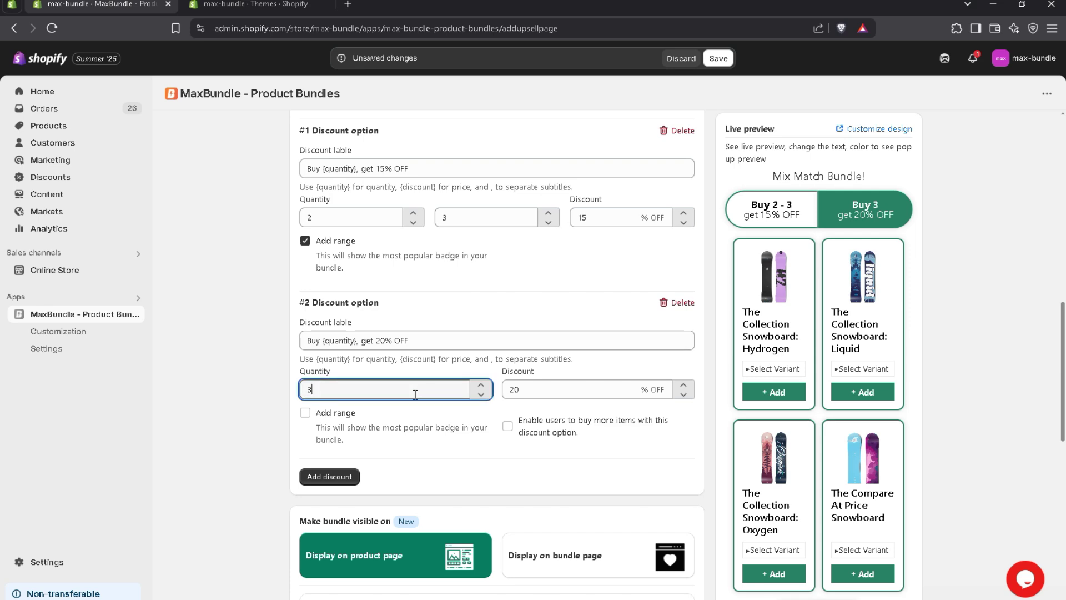
key("BackSpace")
type("5")
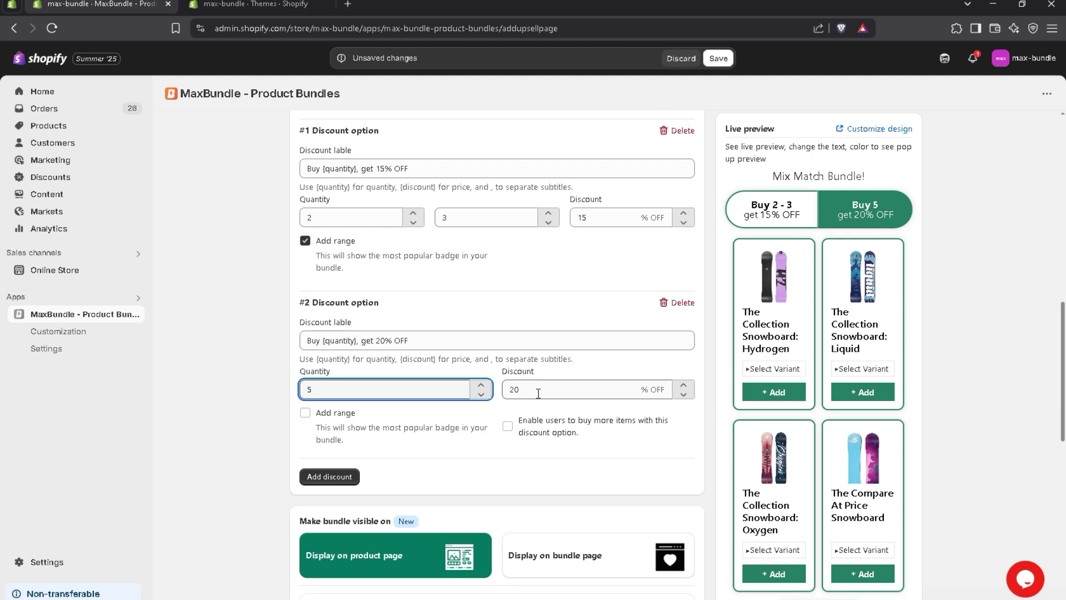
left_click_drag(538, 393, 506, 394)
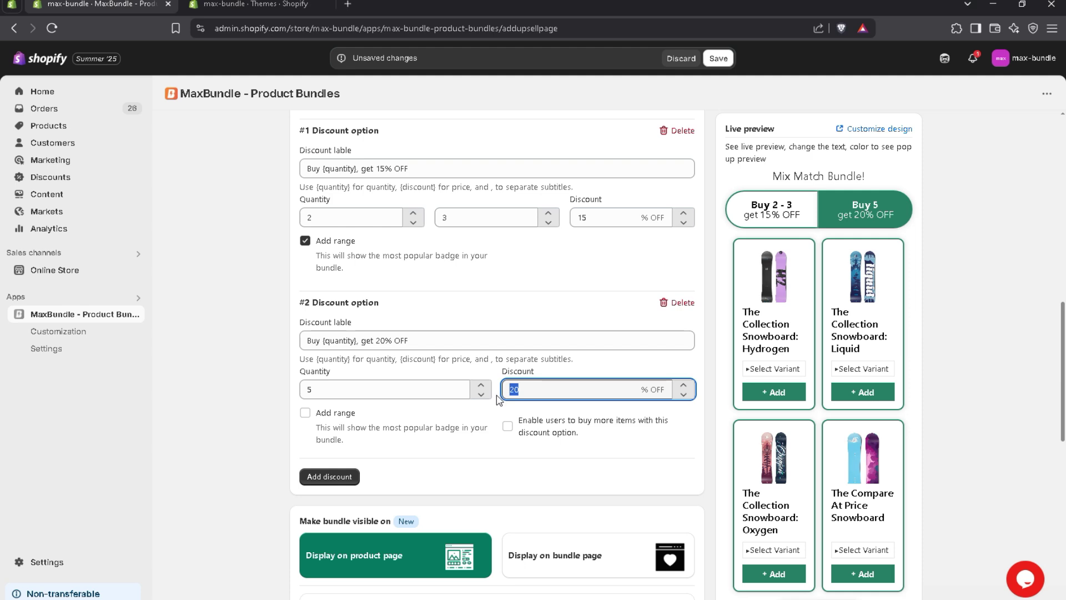
left_click(498, 398)
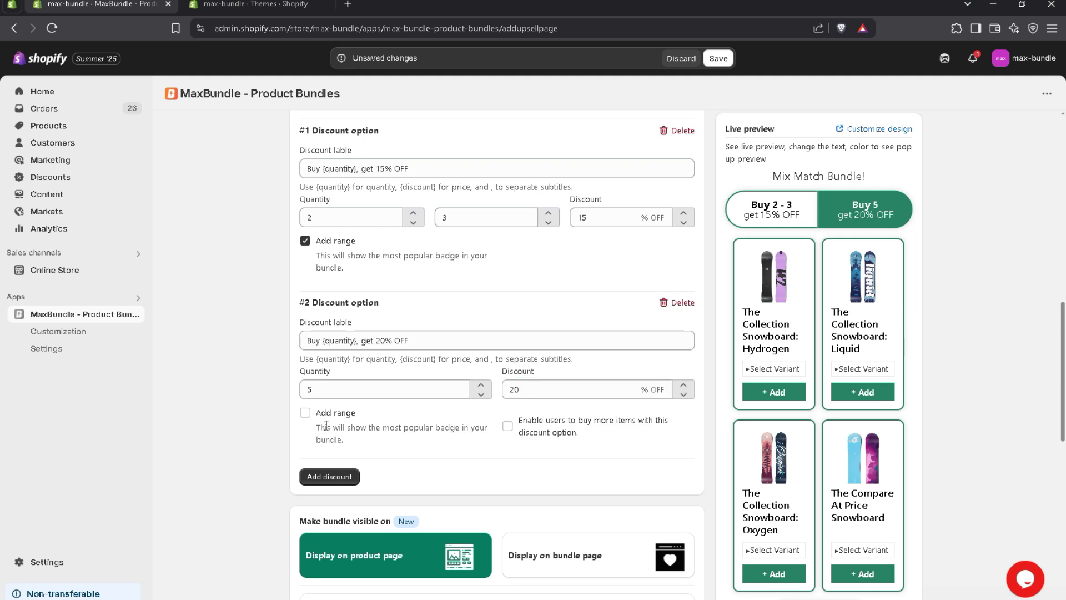
- Leave the 20% discount option without a range and enable users to buy more items with it
left_click(305, 413)
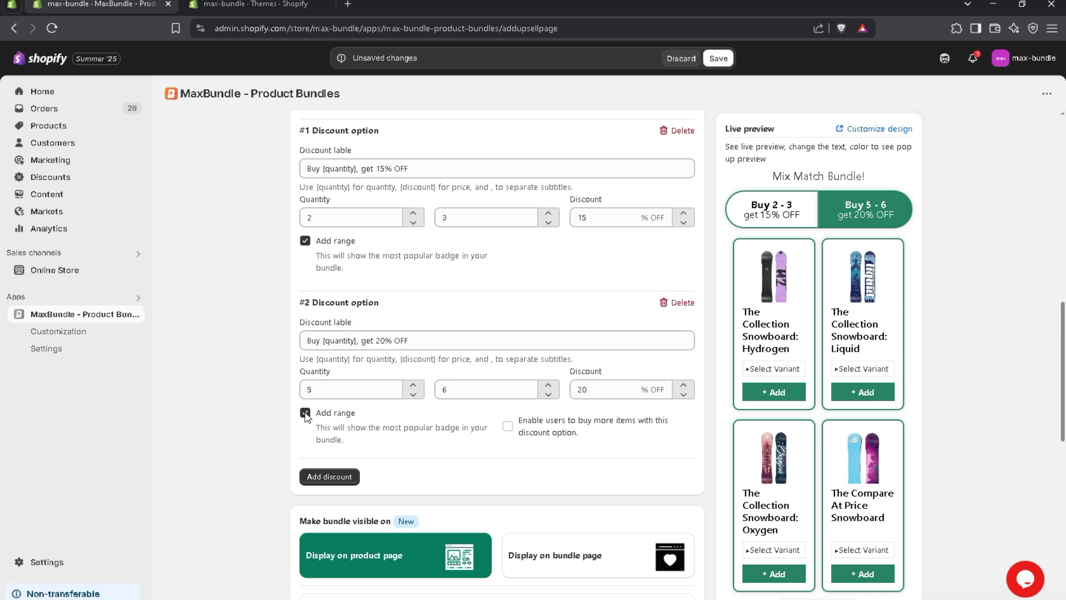
left_click(305, 413)
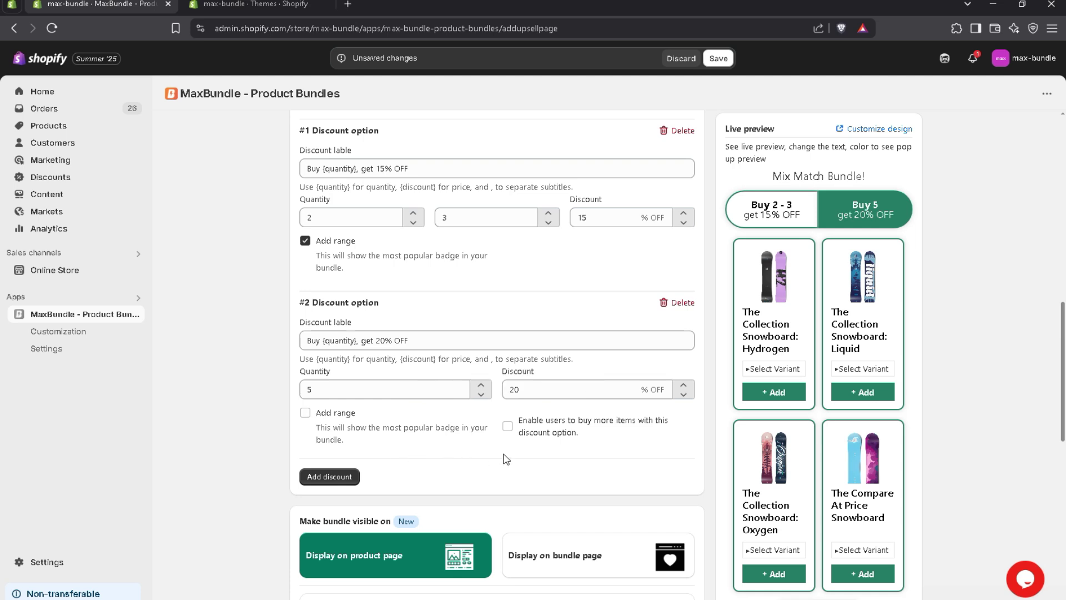
left_click(508, 426)
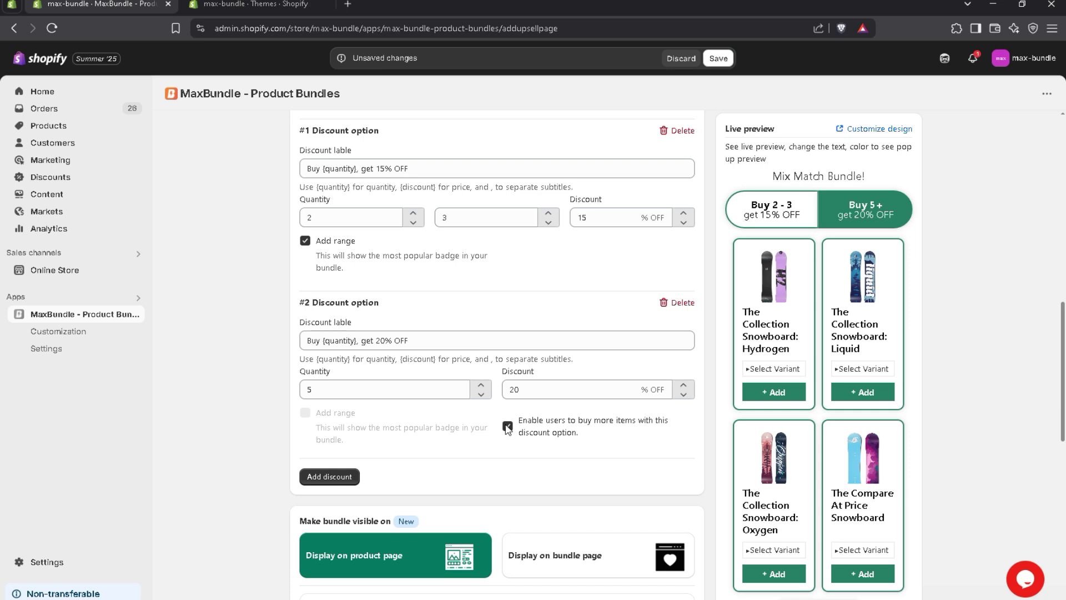
left_click(507, 426)
left_click_drag(526, 390, 500, 395)
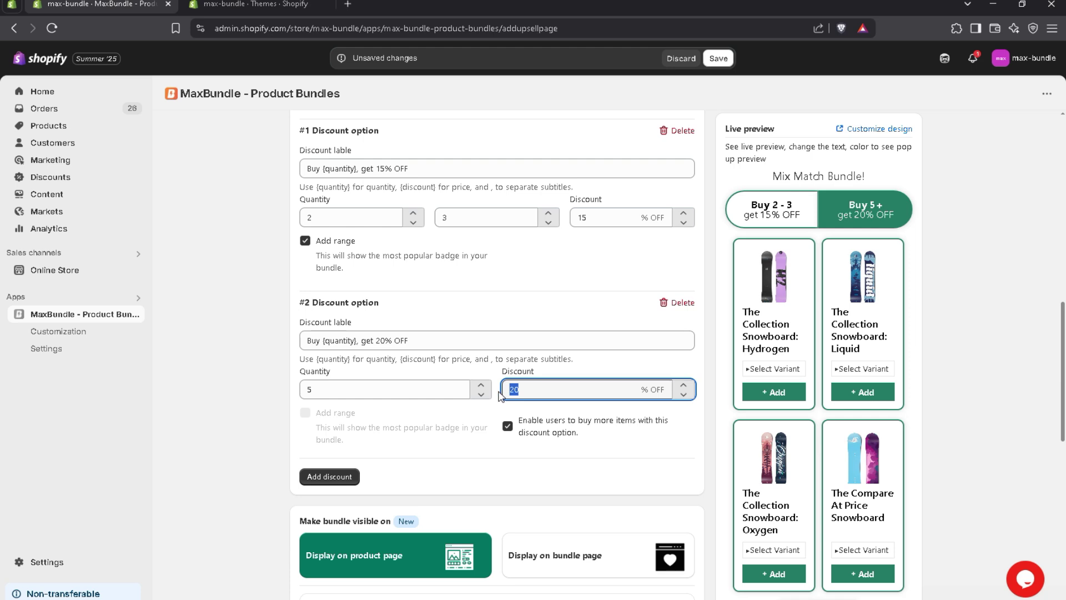
- Try displaying the bundle on a separate bundle page in addition to the product page
left_click(496, 415)
scroll(1063, 373, "down", 3)
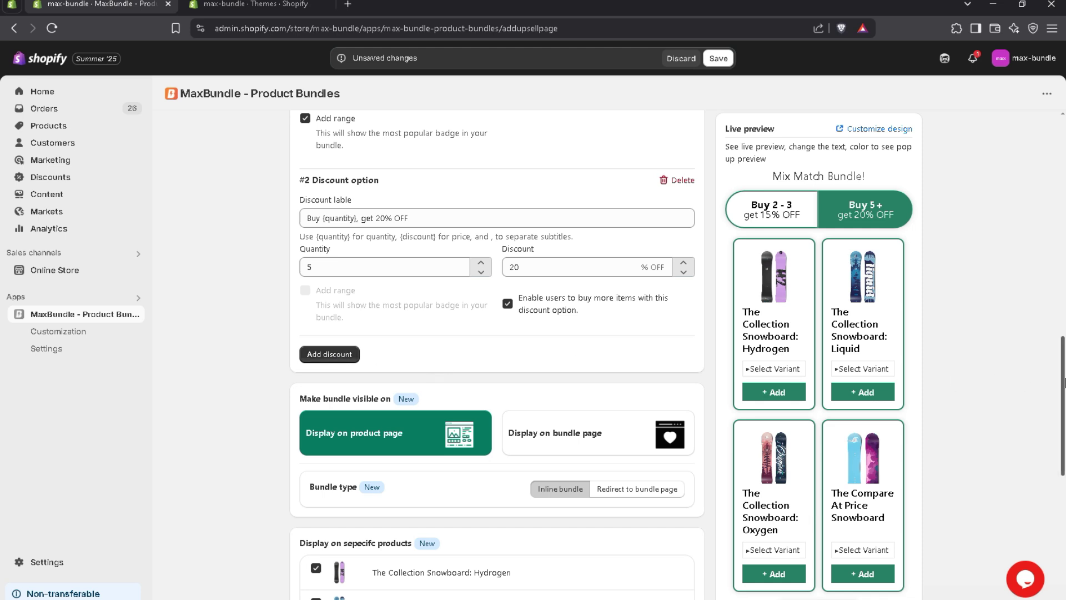
scroll(998, 382, "down", 3)
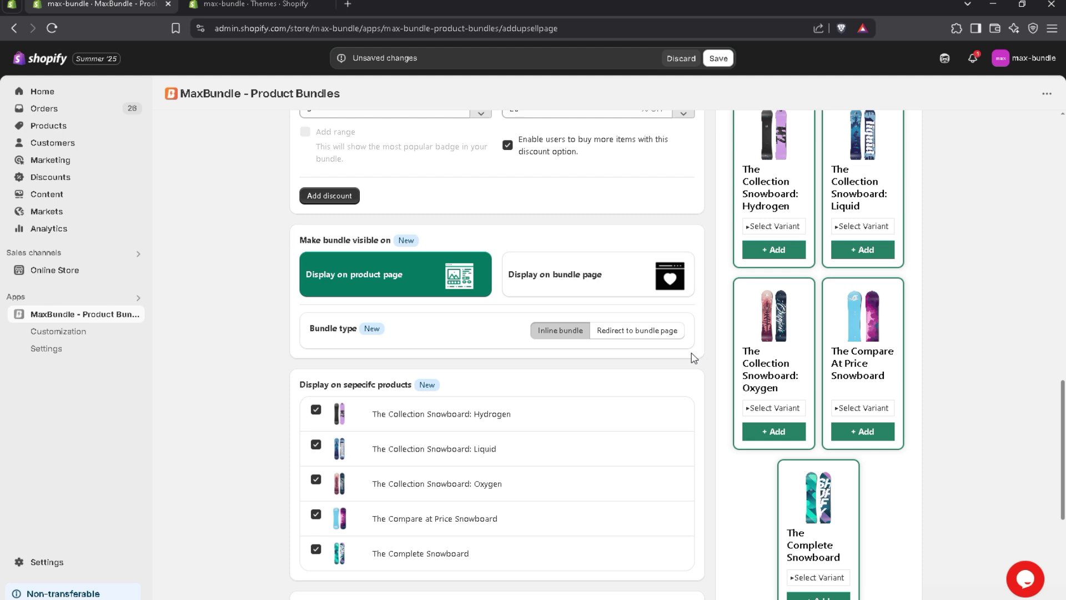
left_click(602, 283)
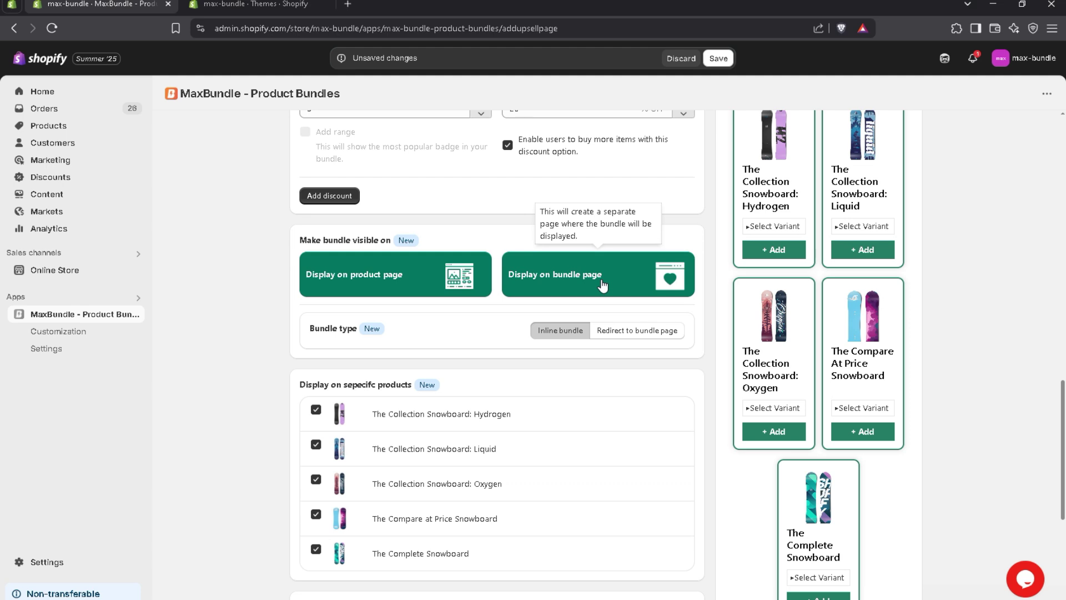
left_click(603, 284)
scroll(496, 299, "down", 1)
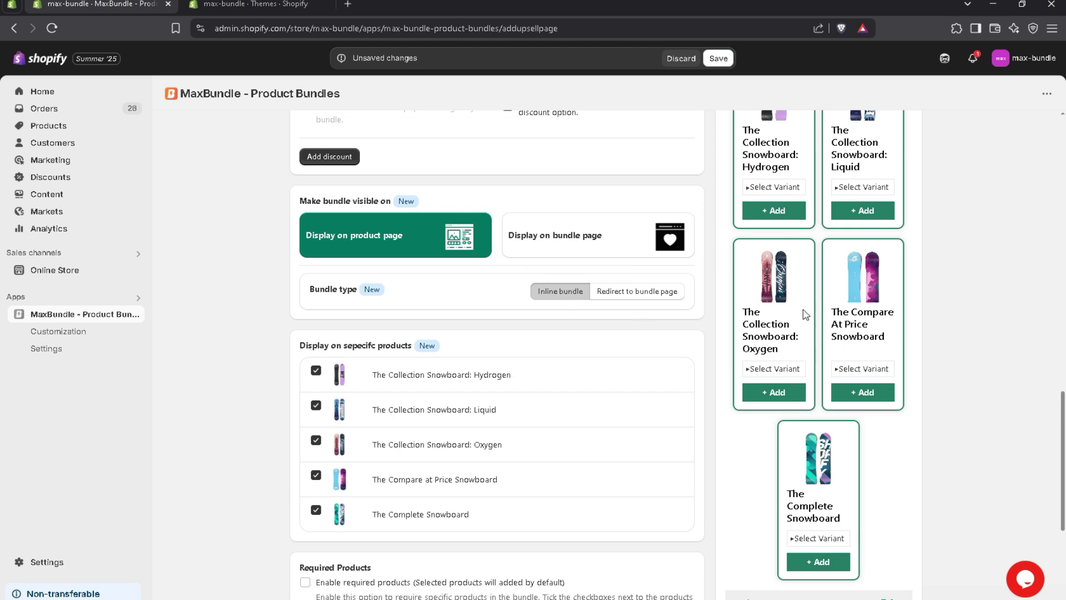
- Try the redirect-to-bundle-page type with its new-tab option, returning to an inline bundle displayed on the product page only
left_click(651, 297)
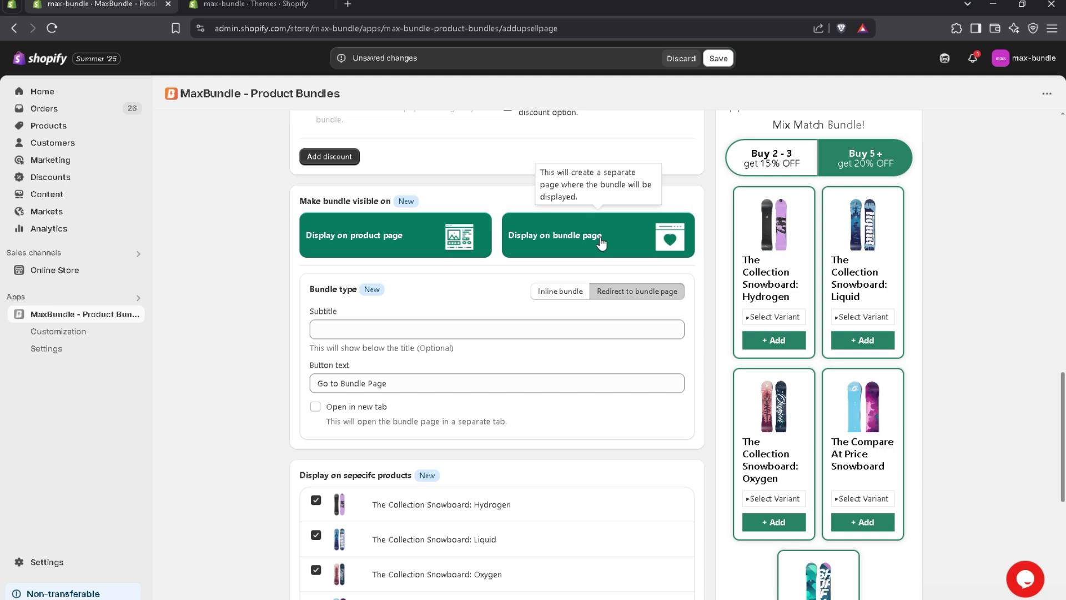
left_click(547, 336)
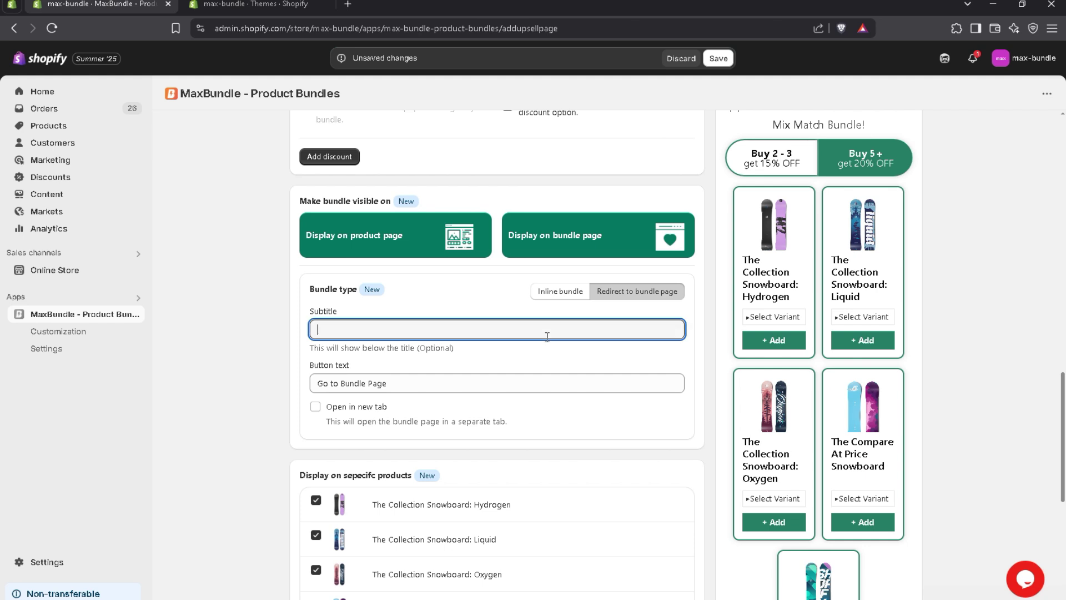
left_click(543, 389)
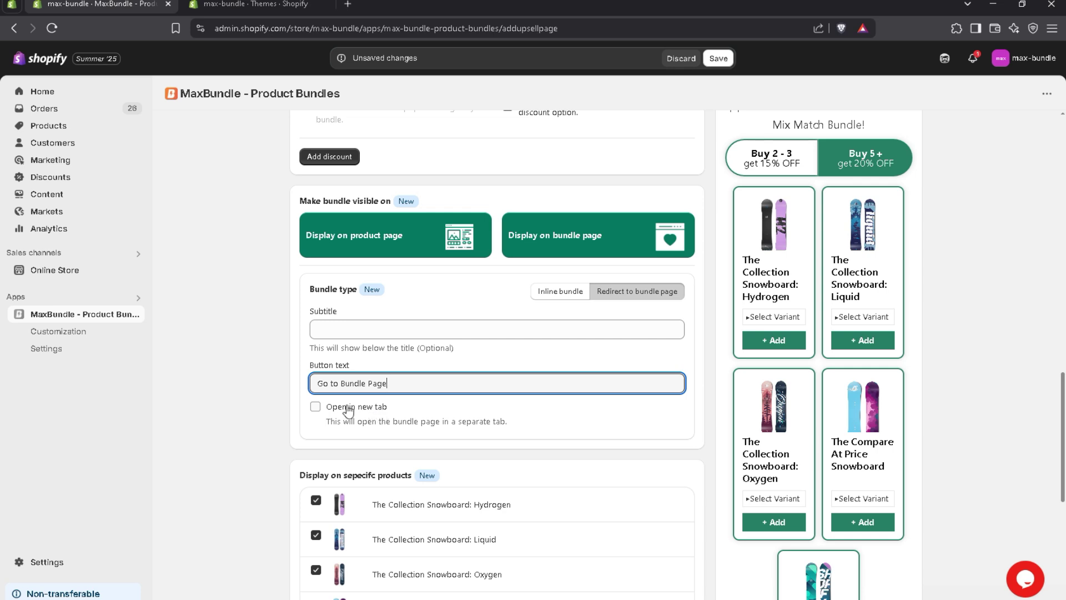
left_click(315, 407)
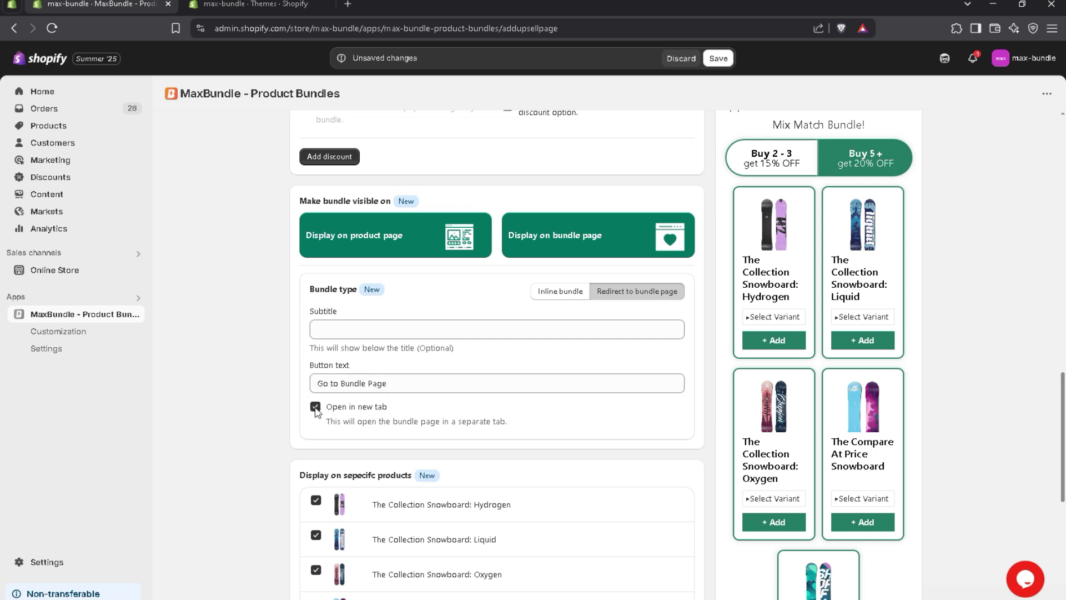
left_click(316, 408)
left_click(563, 293)
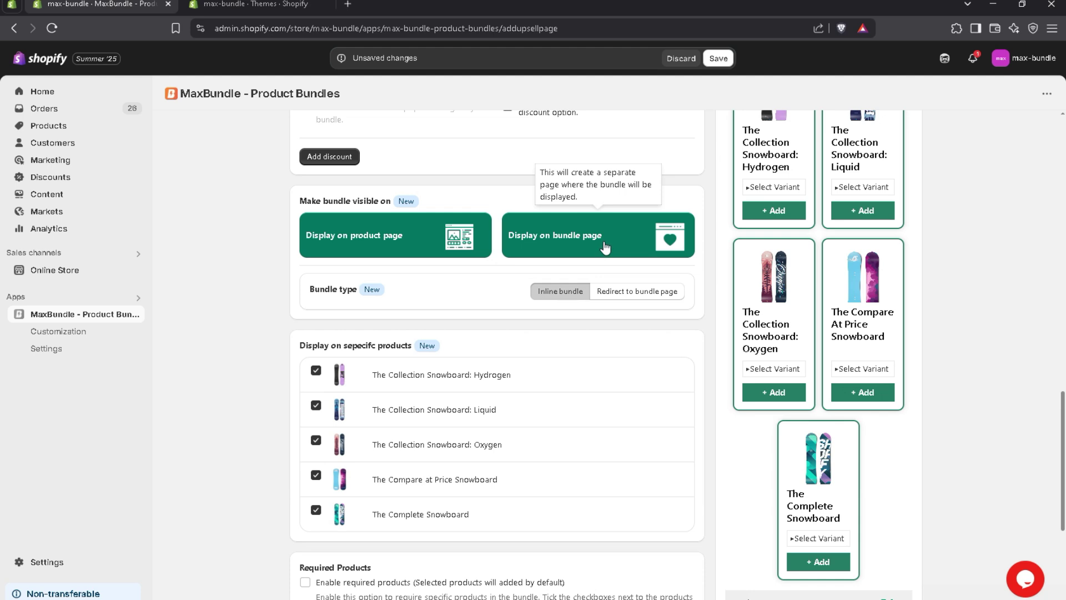
left_click(604, 246)
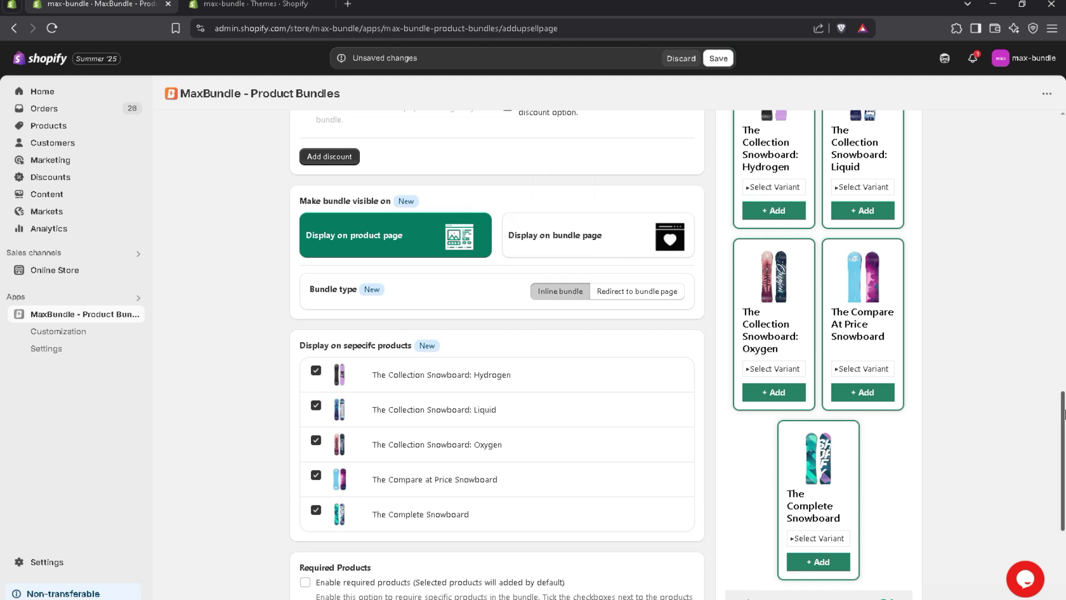
- Limit the bundle's display to The Collection Snowboard: Hydrogen by deselecting the other four snowboards
scroll(1063, 436, "down", 1)
scroll(1063, 436, "down", 2)
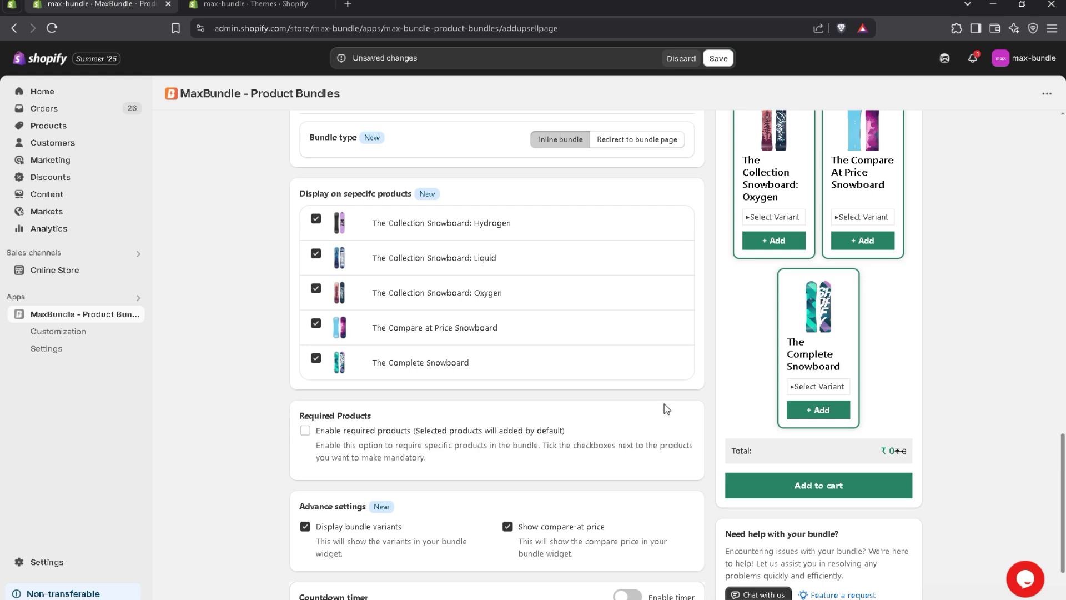
left_click(316, 323)
left_click(316, 358)
left_click(316, 288)
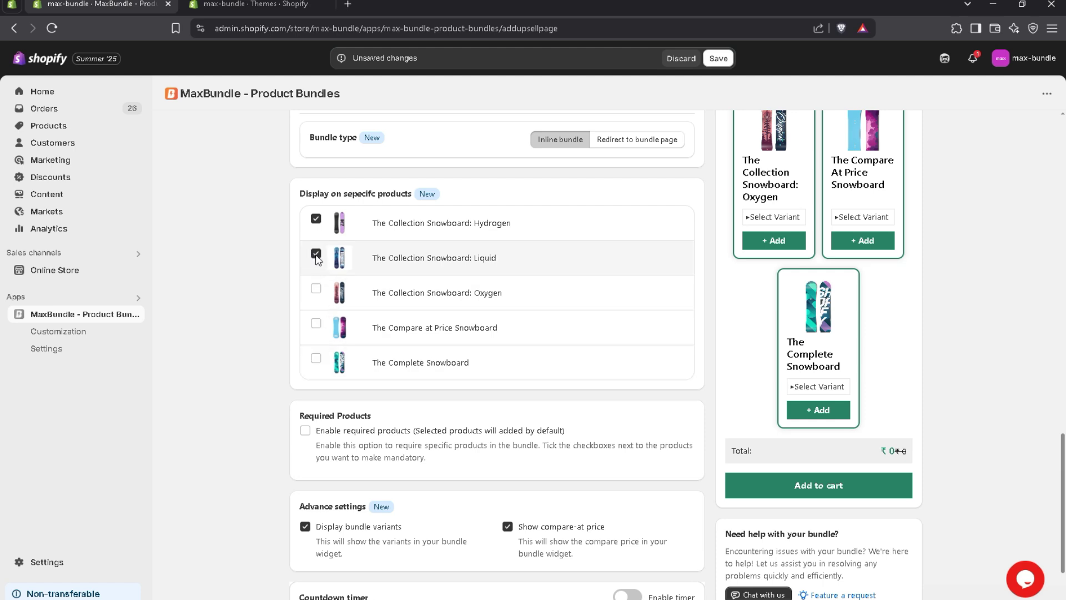
left_click(316, 253)
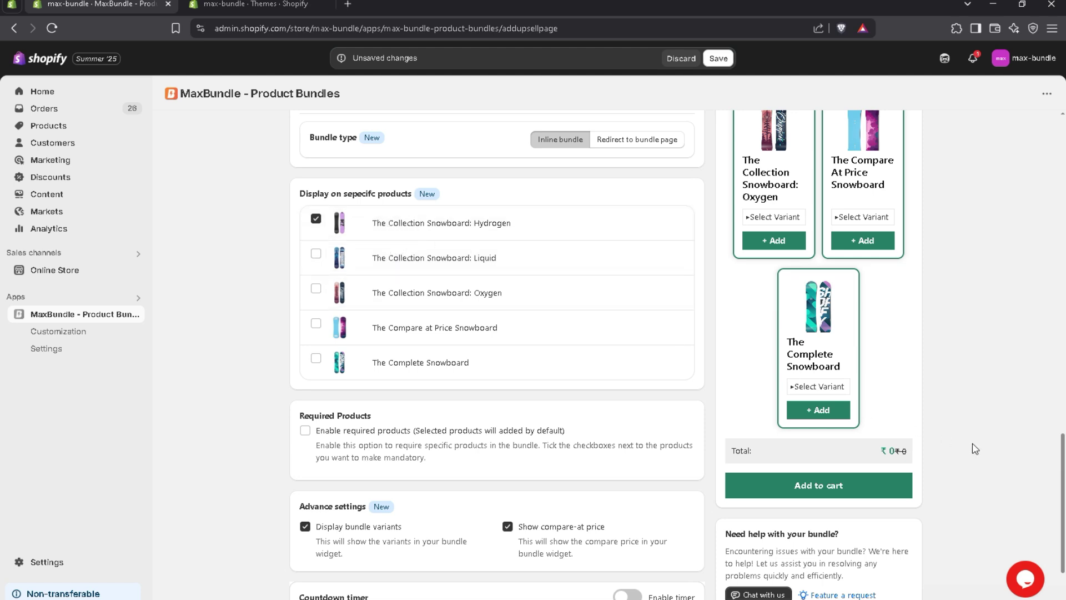
- Try enabling required products with The Collection Snowboard: Liquid, returning to no required products
left_click_drag(1064, 461, 1063, 484)
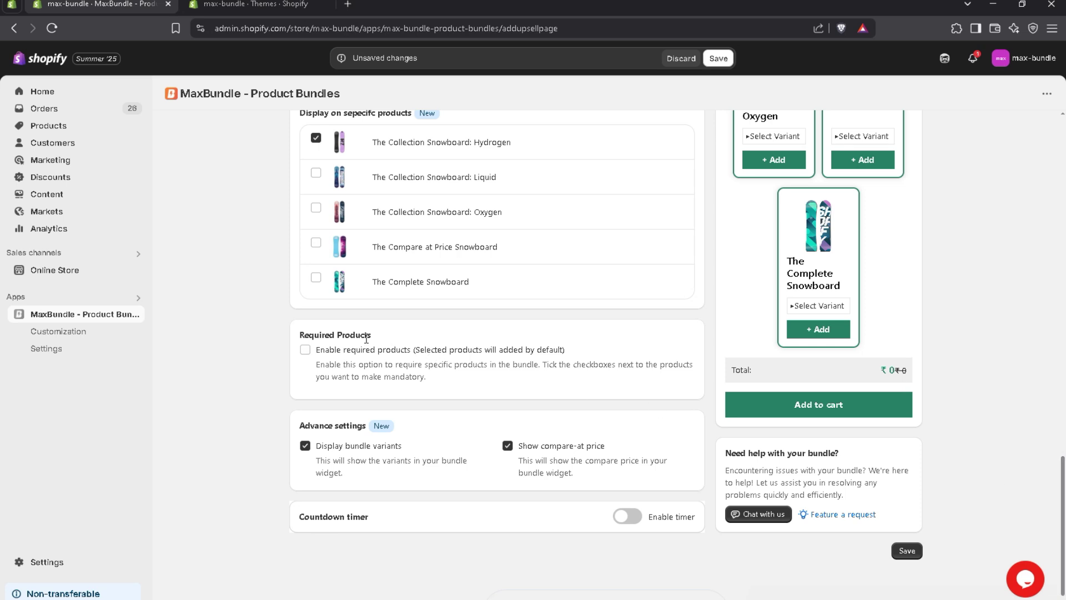
left_click(305, 349)
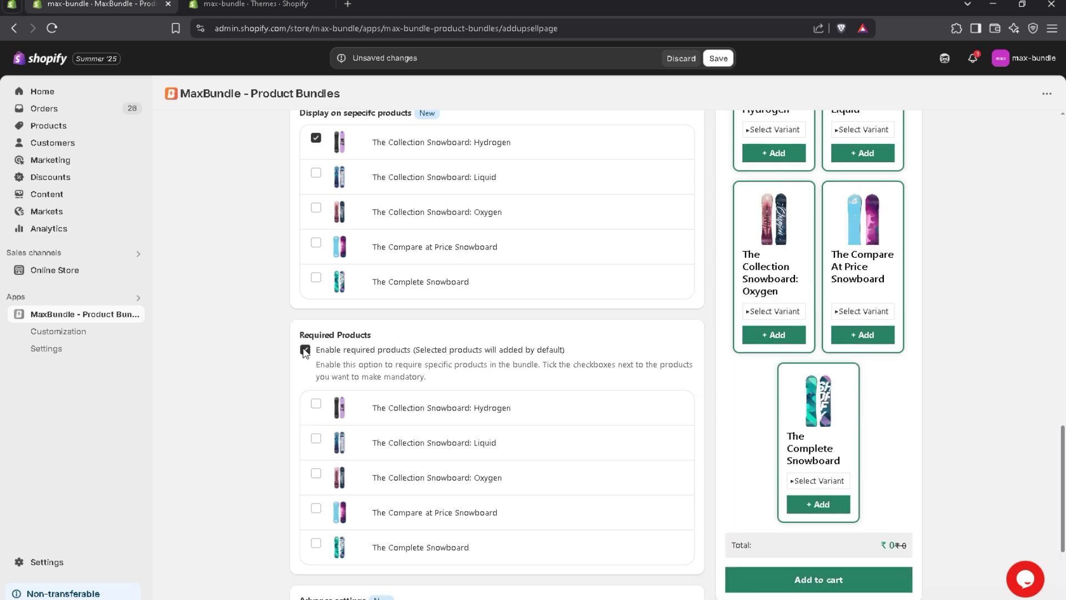
left_click(316, 439)
left_click(316, 440)
left_click(305, 350)
- Try hiding the bundle variants and the compare-at price in the advanced settings, returning both to enabled
scroll(1064, 516, "down", 1)
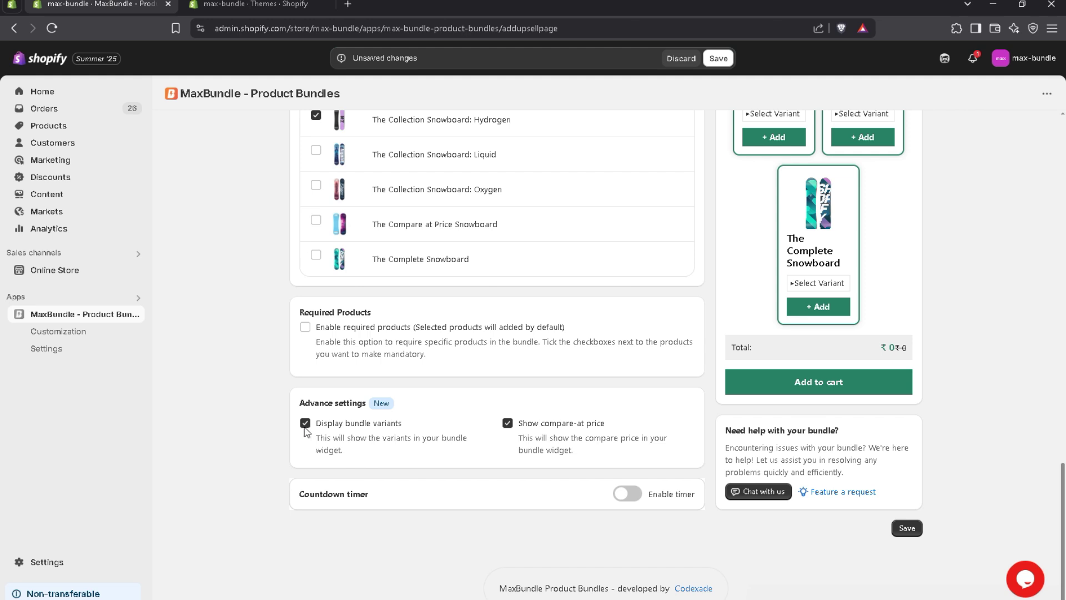
left_click(305, 425)
left_click(305, 425)
left_click(508, 425)
left_click(507, 424)
- Try the countdown timer, leave it disabled and save the Mix & Match bundle
left_click(625, 500)
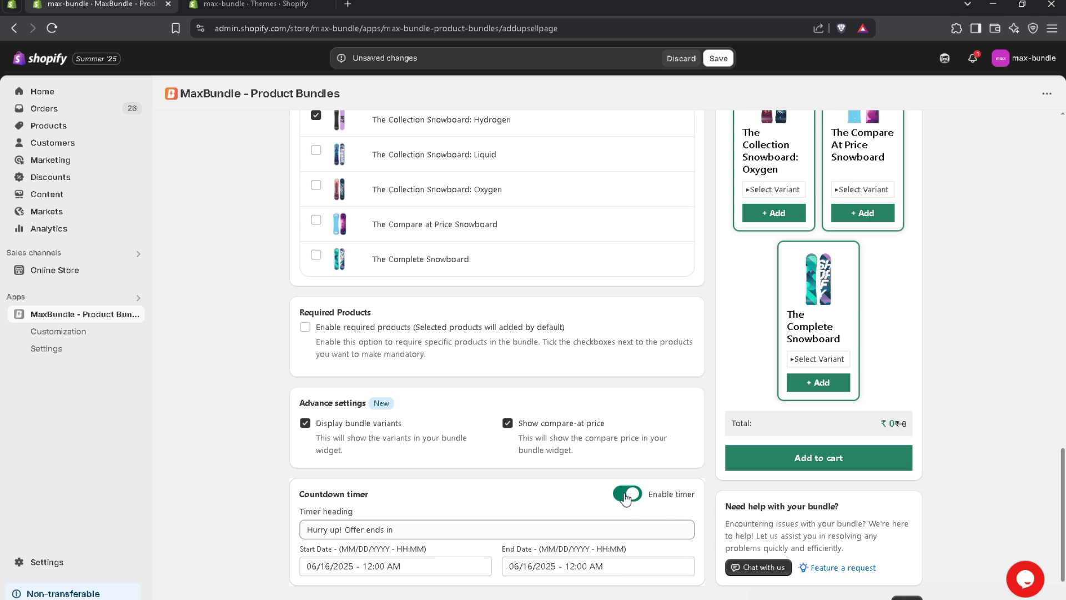
left_click(625, 497)
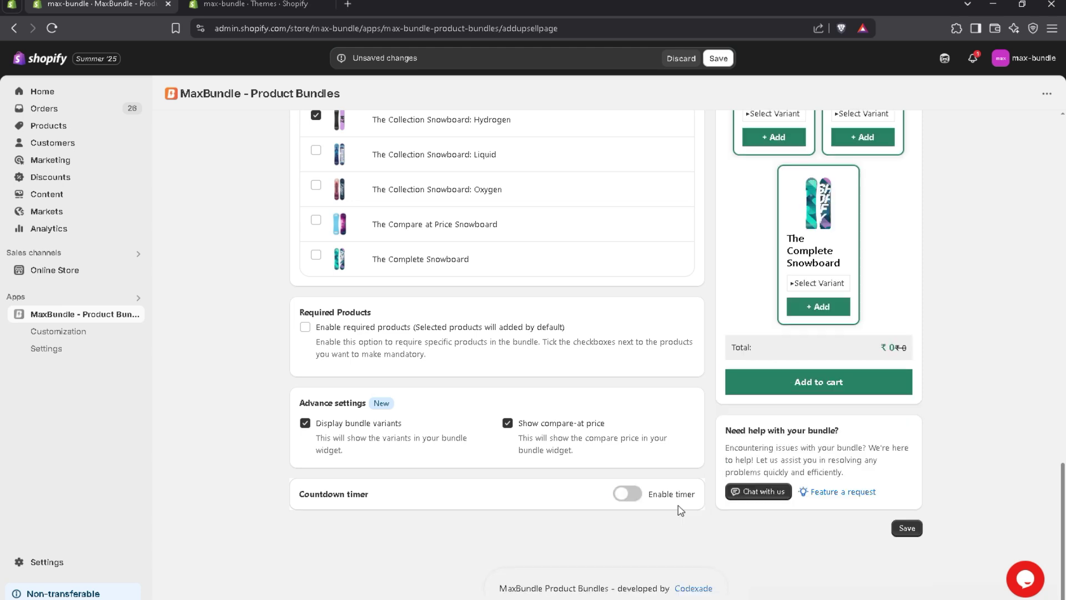
left_click(913, 532)
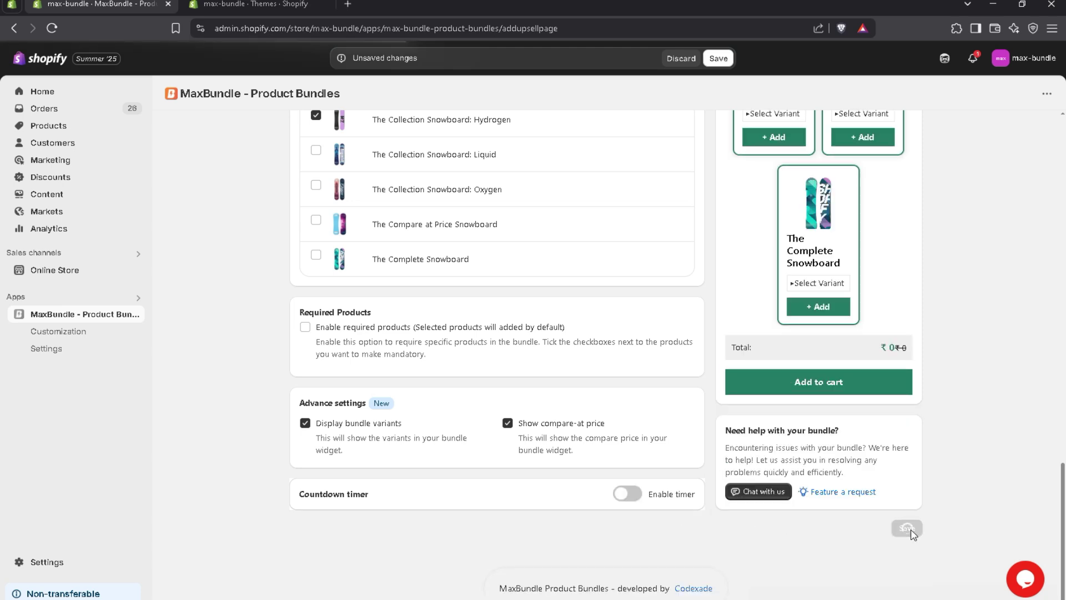
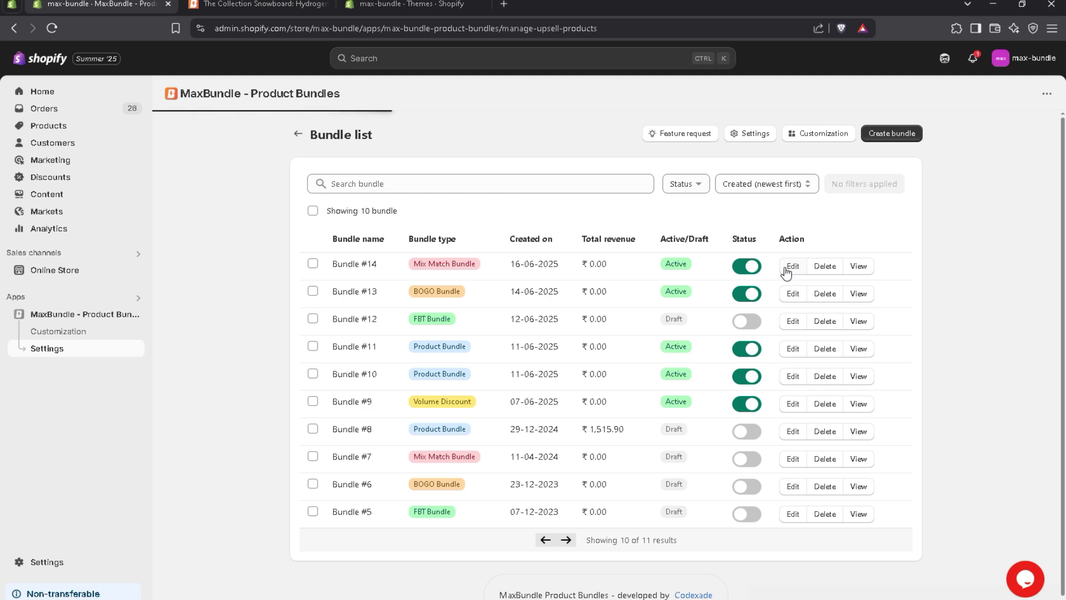
- Edit Bundle #14 to also display on a bundle page, set its type to redirect to that page, and save
left_click_drag(1065, 177, 1064, 427)
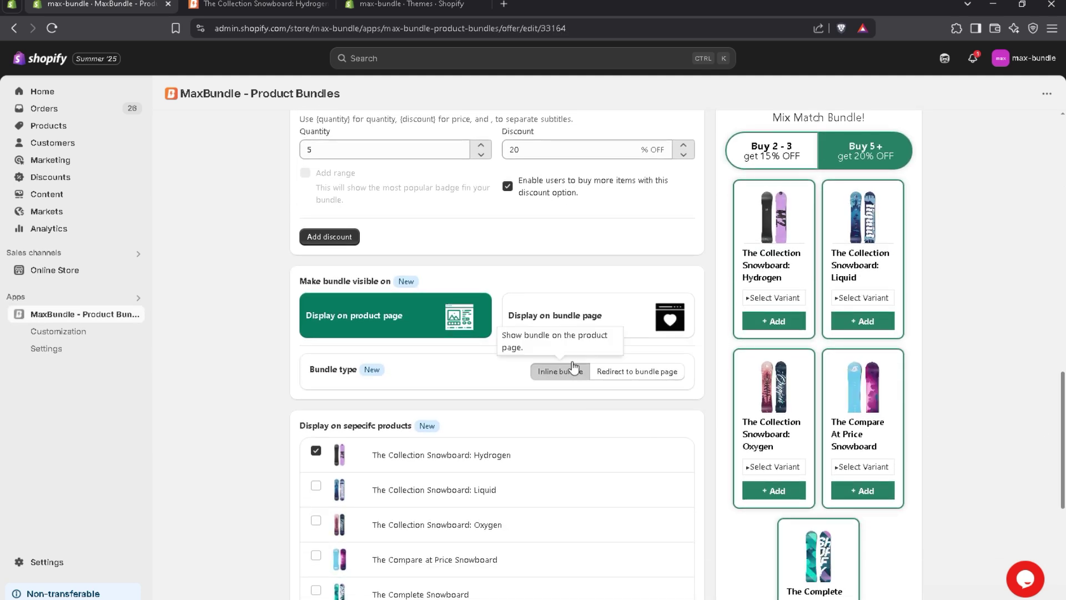
left_click(577, 321)
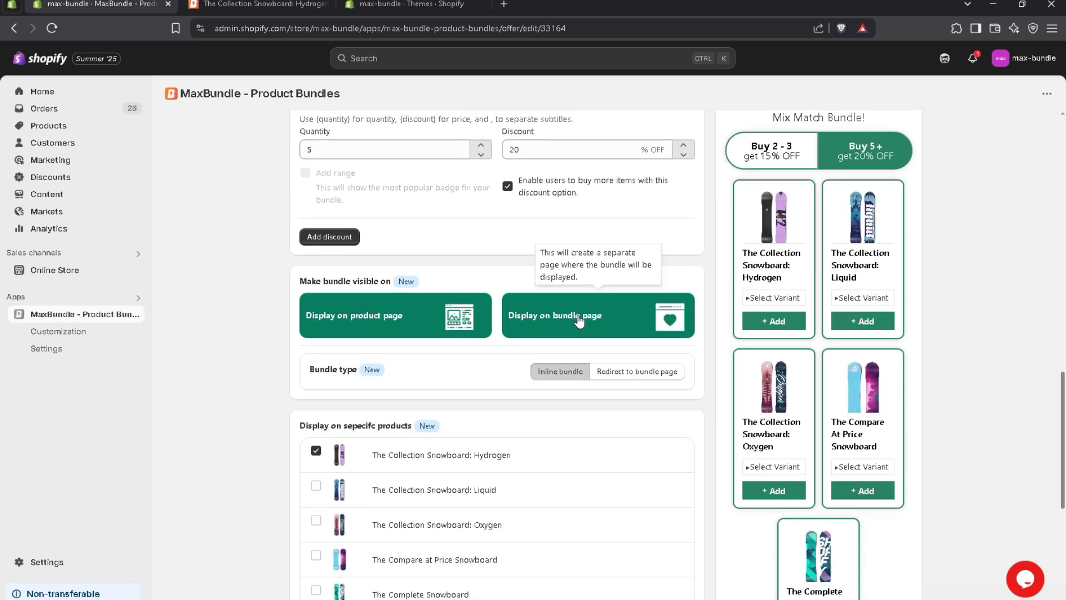
left_click(649, 378)
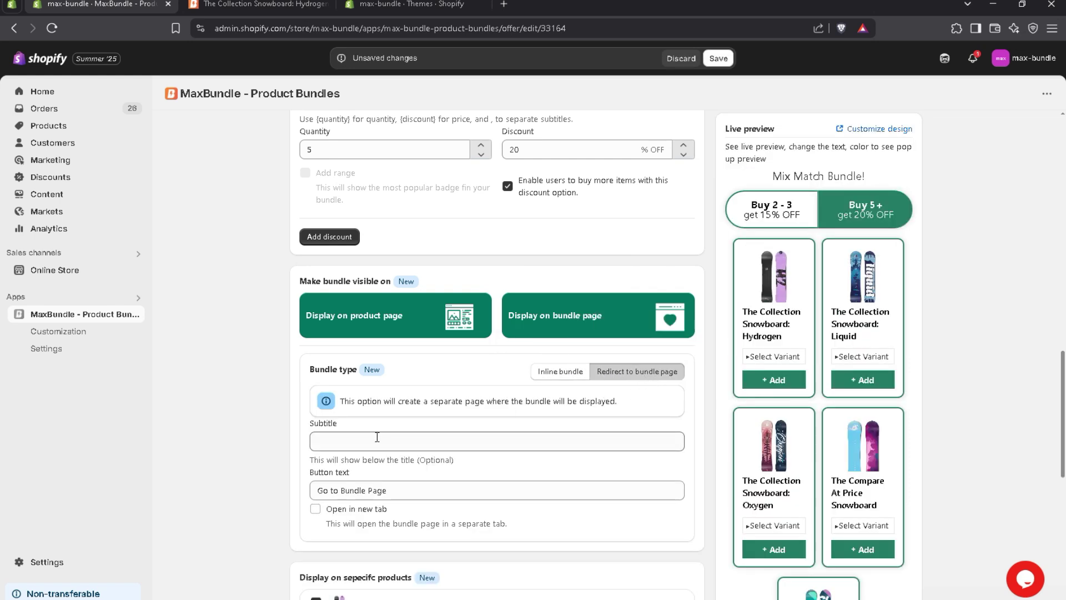
left_click(377, 437)
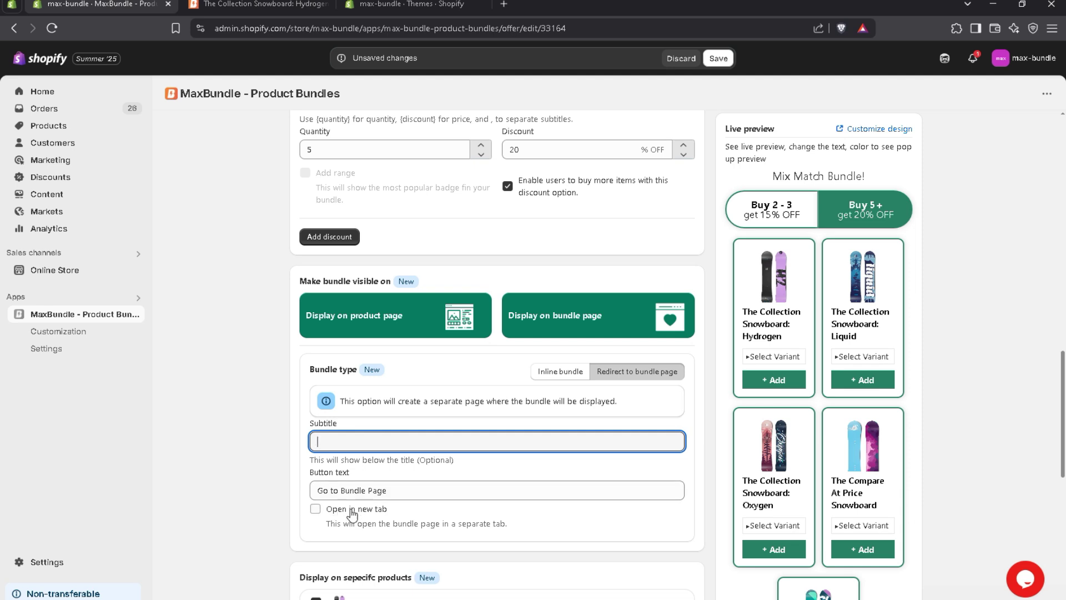
left_click(317, 509)
left_click(316, 509)
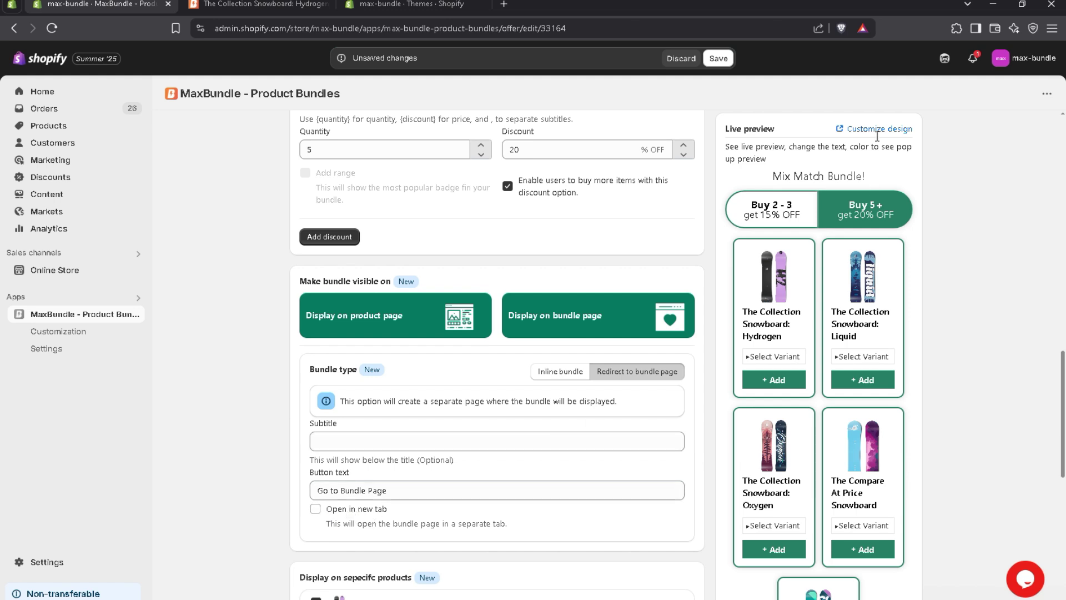
left_click(717, 61)
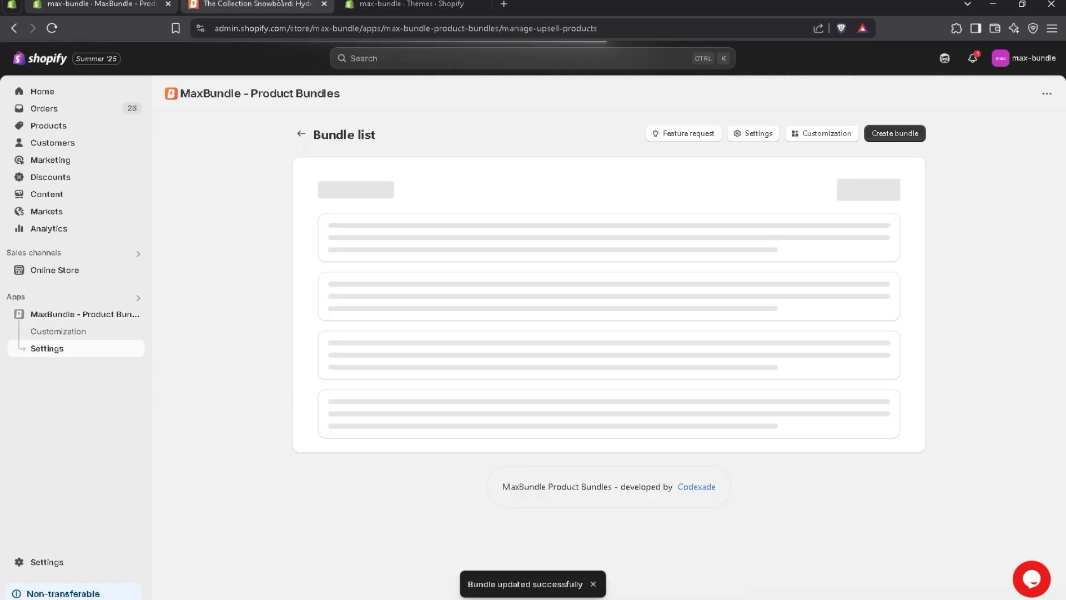
- Refresh the Hydrogen snowboard's storefront page and open the bundle page from its Mix Match Bundle widget
left_click(280, 4)
key("F5")
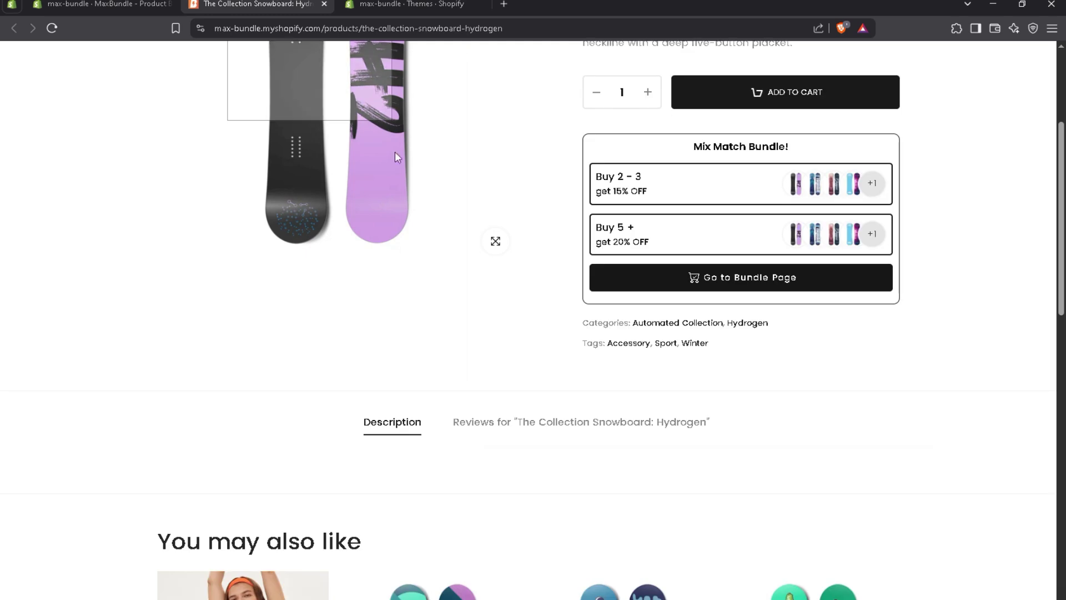
scroll(817, 225, "up", 1)
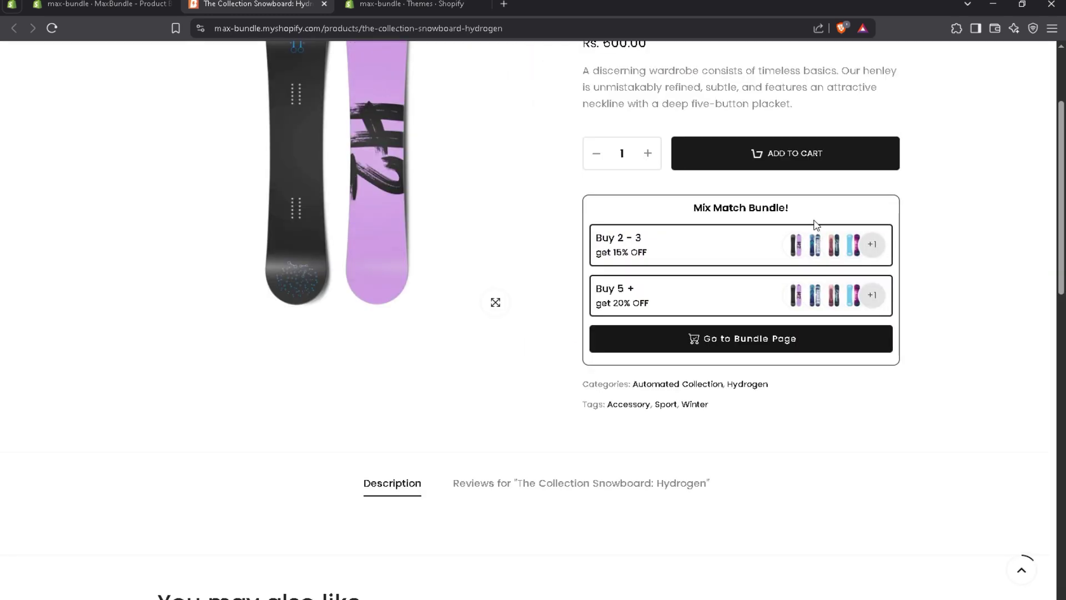
left_click(747, 340)
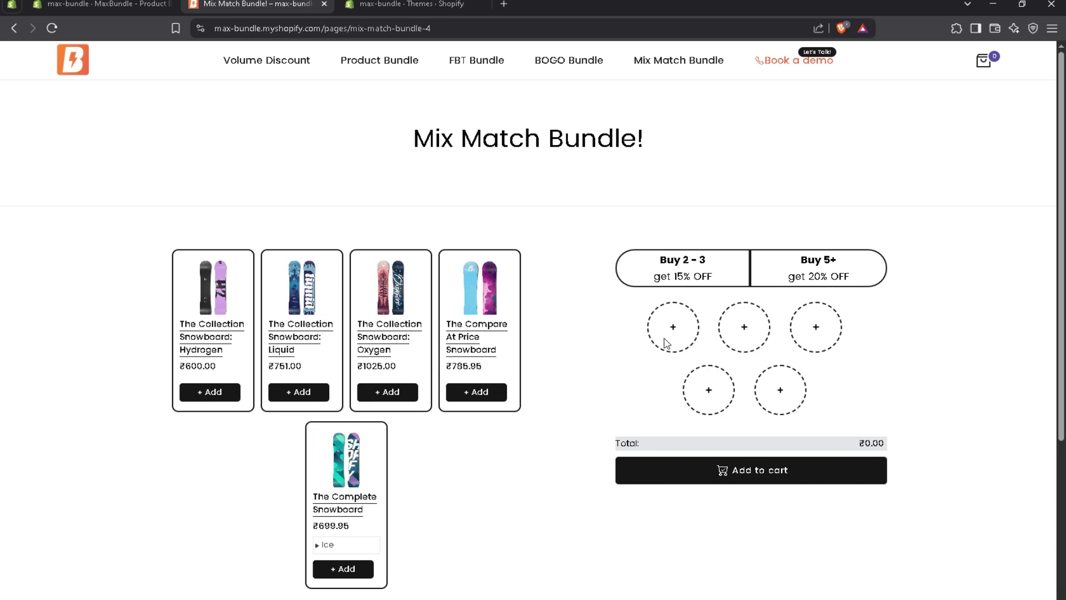
- Test the bundle page by adding and removing the Liquid and Oxygen snowboards, and do the same with the Hydrogen snowboard
left_click(299, 393)
left_click(383, 394)
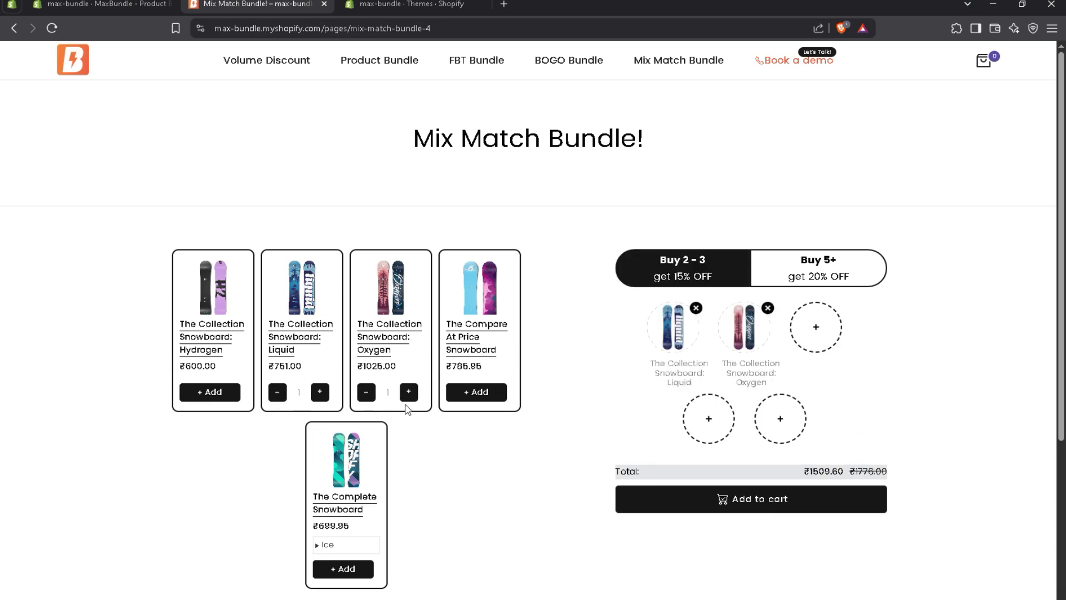
left_click(365, 393)
left_click(279, 394)
left_click(229, 393)
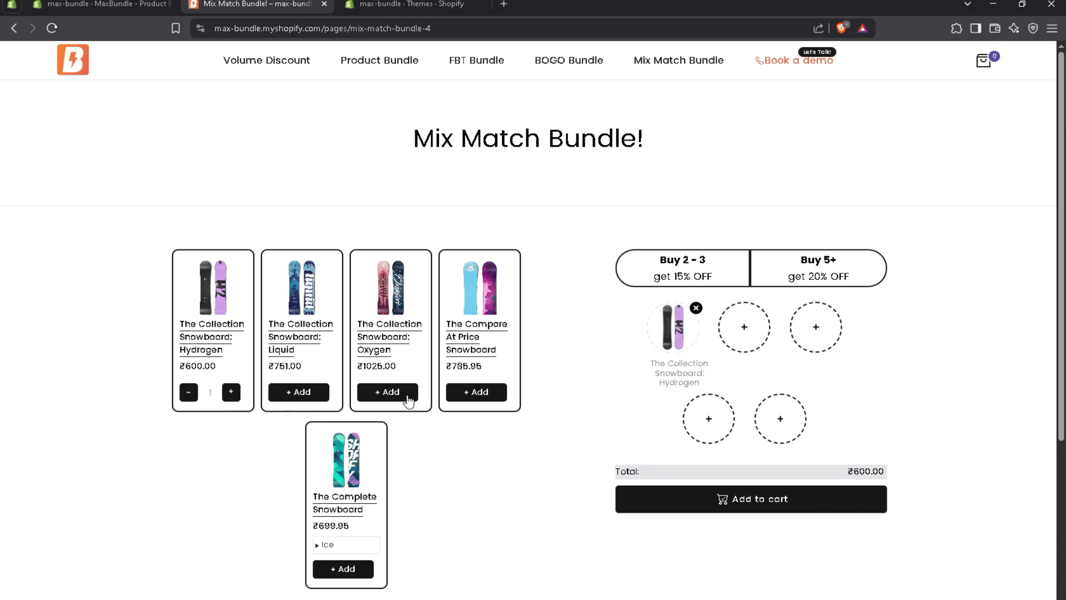
left_click(696, 308)
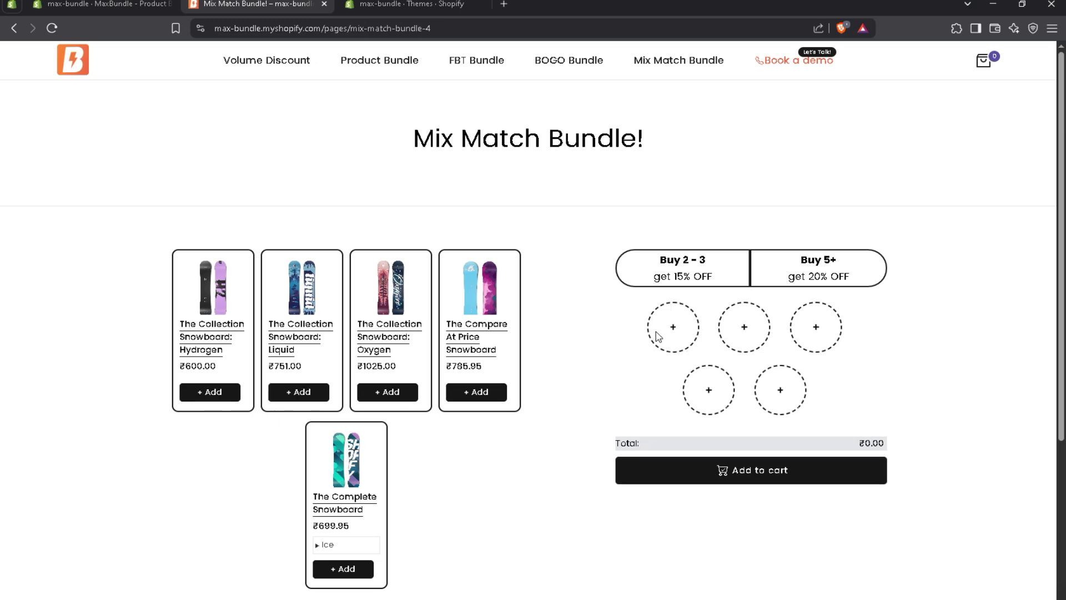
scroll(1057, 372, "down", 1)
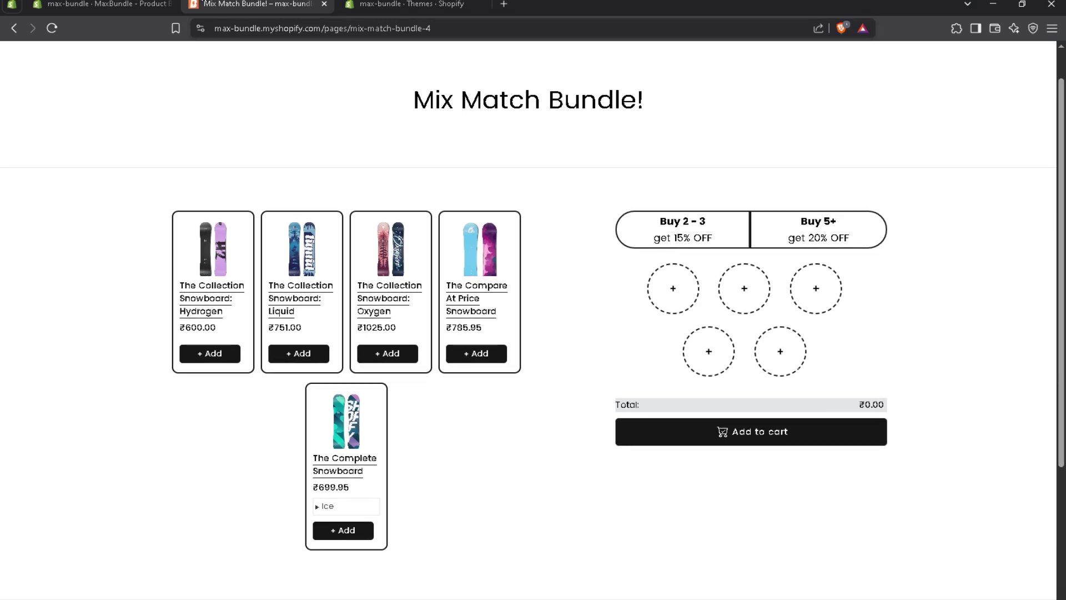
- Return to the MaxBundle bundle list in the Shopify admin and open the bundle customization settings
left_click(102, 4)
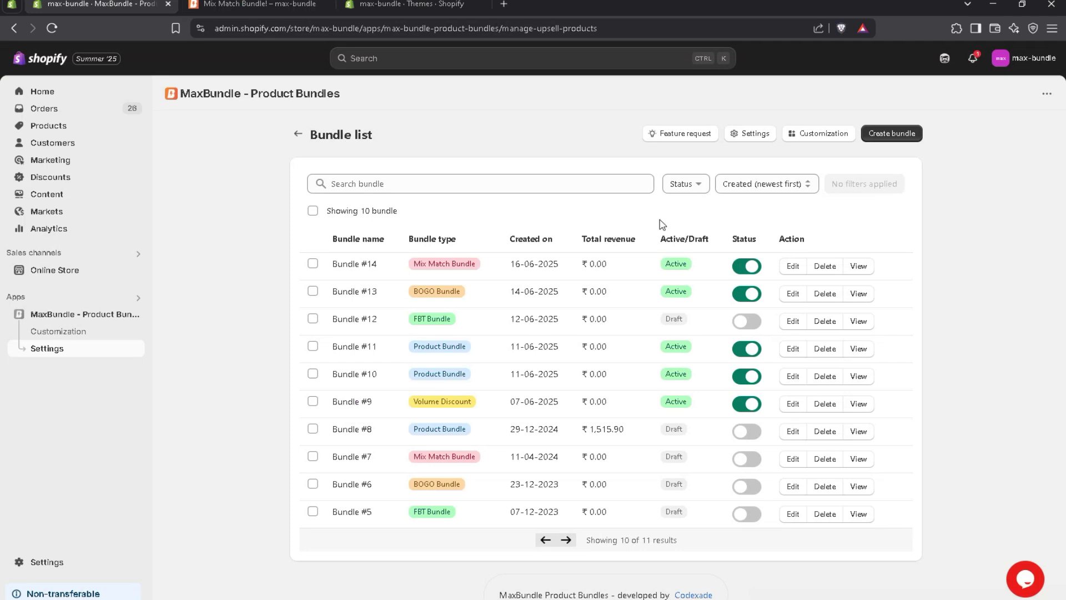
left_click(809, 139)
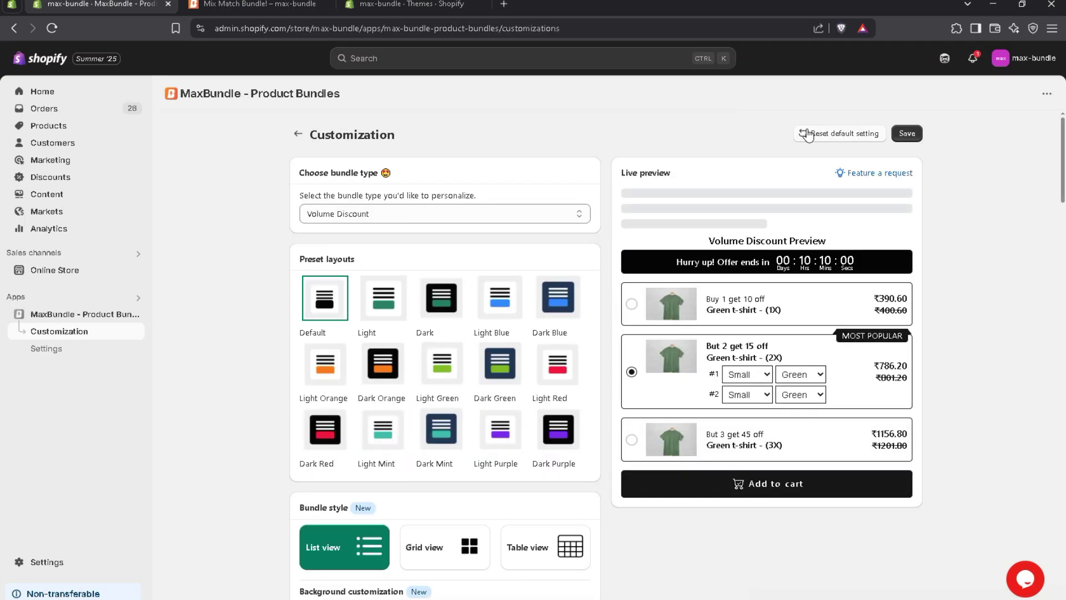
- Choose Mix Match Bundle as the bundle type to personalize
left_click(396, 214)
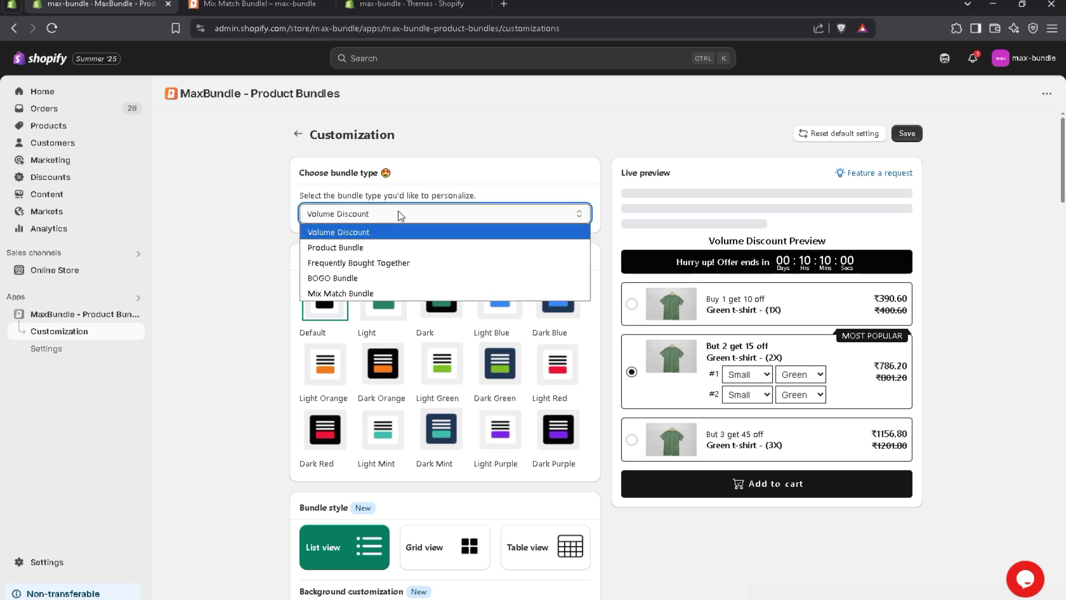
left_click(372, 292)
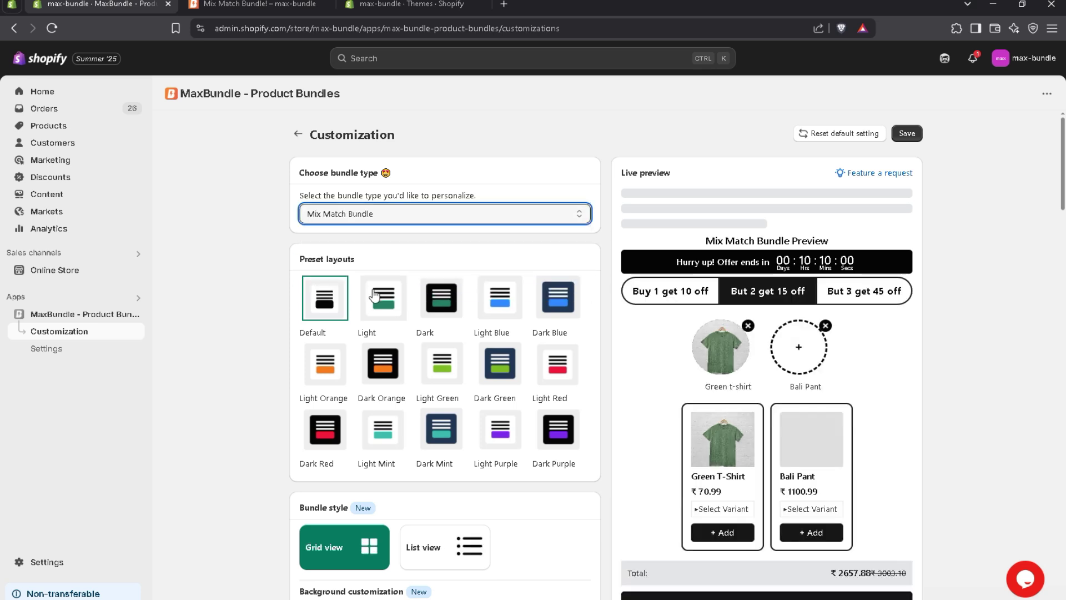
scroll(464, 208, "down", 2)
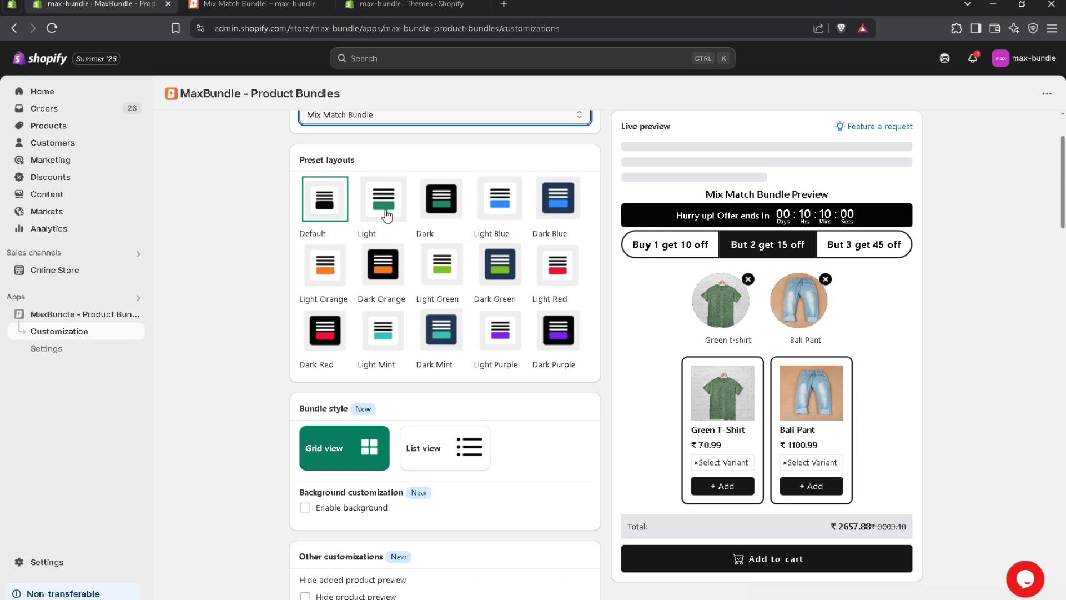
- Try preset layouts such as Light Blue, Dark Orange, Dark Red and Light Purple, and apply the Light Red preset
left_click(450, 206)
left_click(494, 201)
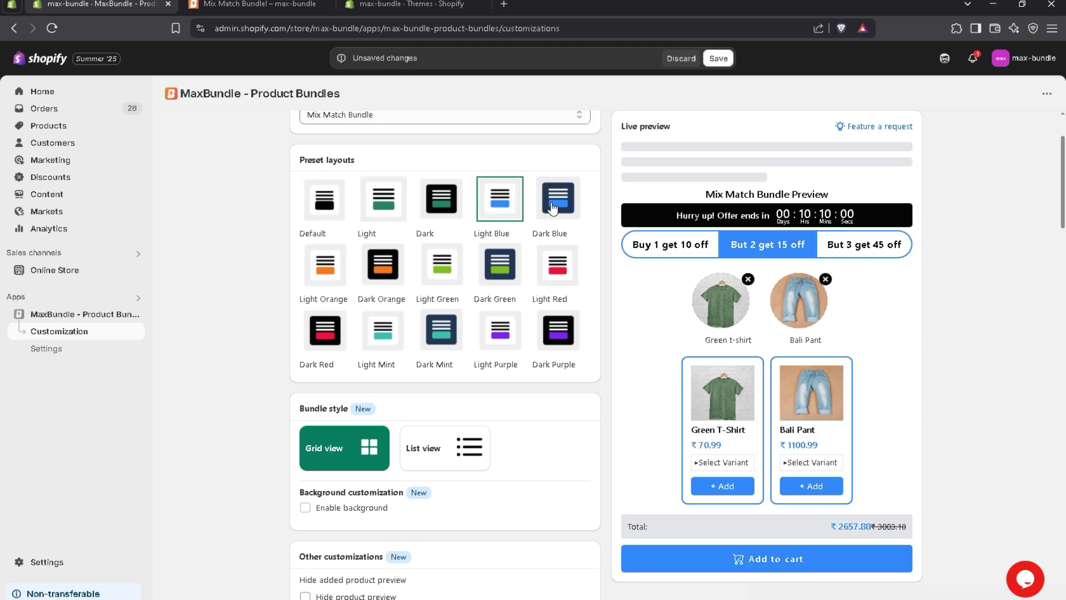
left_click(551, 208)
left_click(336, 275)
left_click(374, 272)
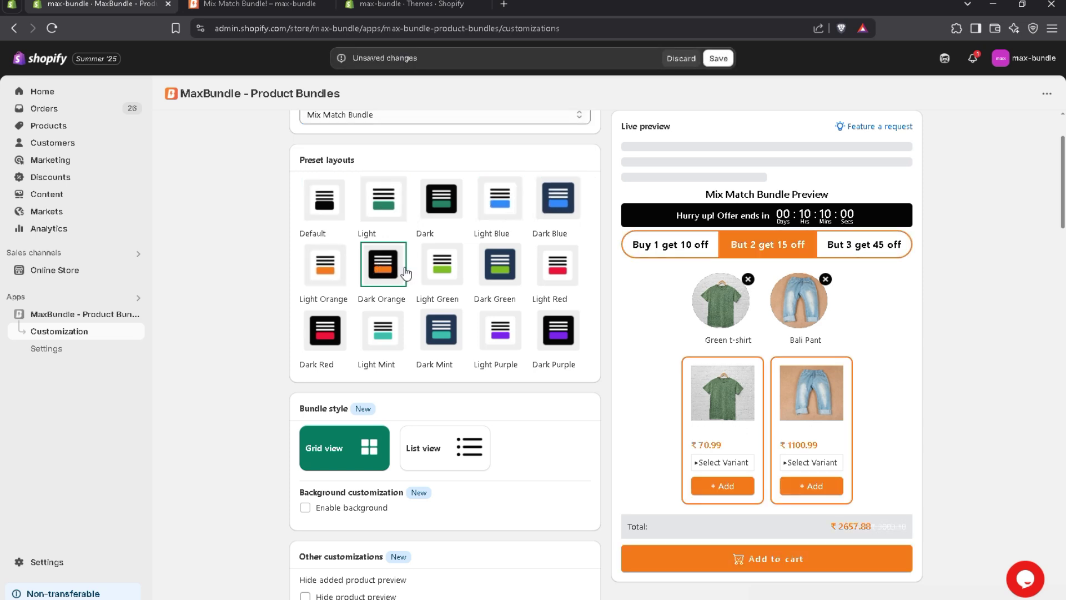
left_click(557, 273)
left_click(331, 326)
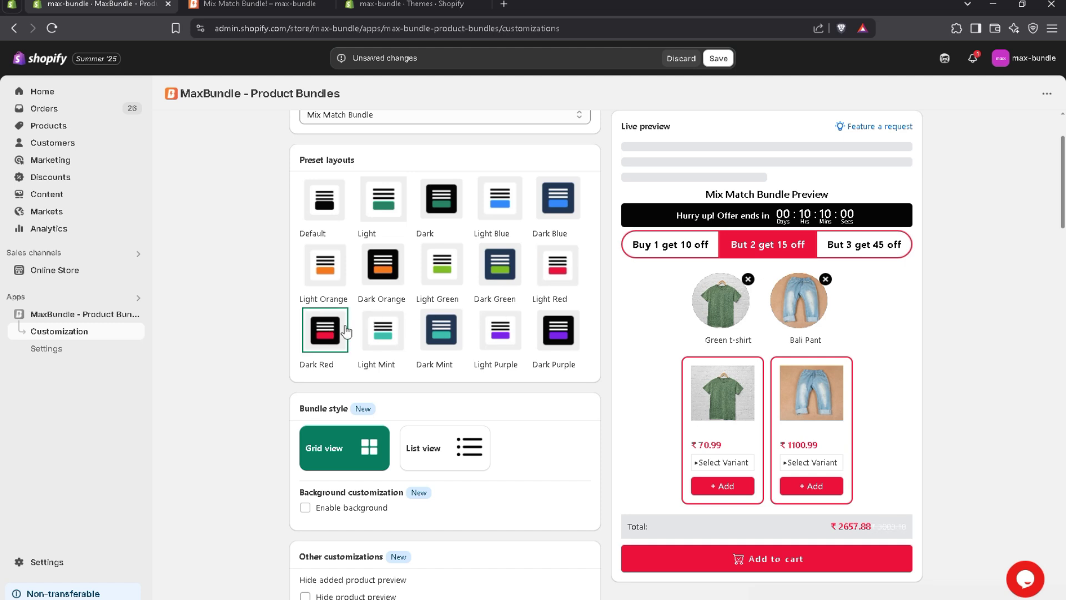
left_click(430, 333)
left_click(486, 333)
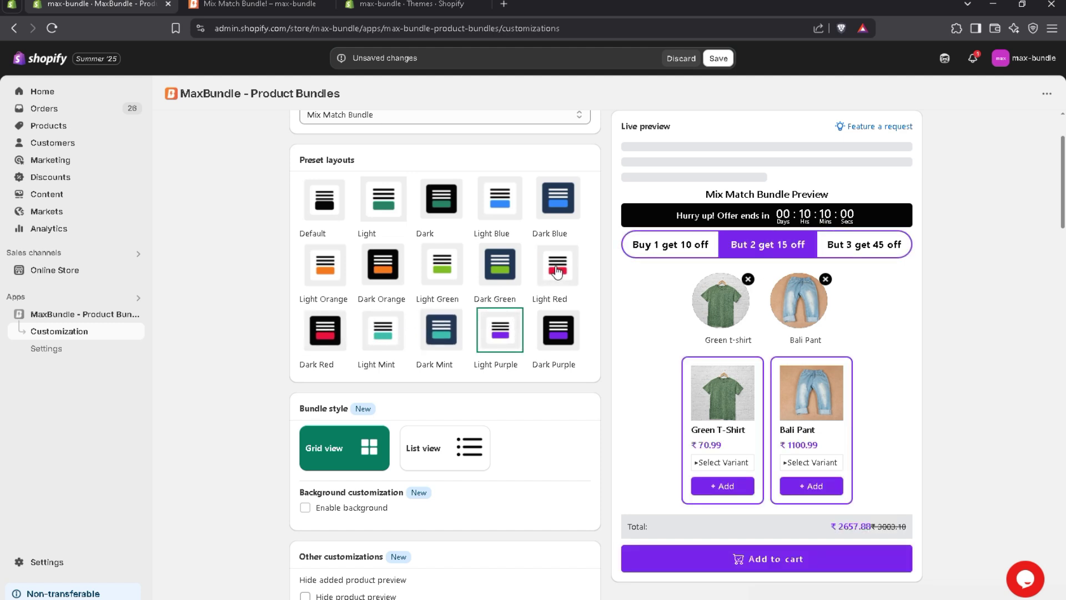
left_click(543, 281)
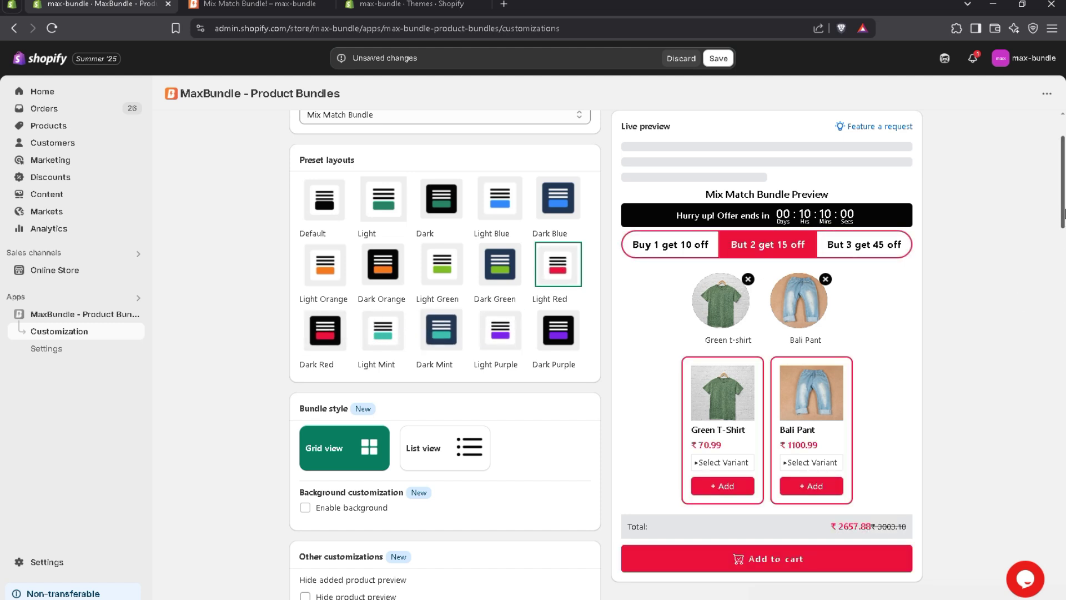
- Preview the List view bundle style, return to Grid view, and switch the bundle background on and off
left_click_drag(1063, 214, 1063, 251)
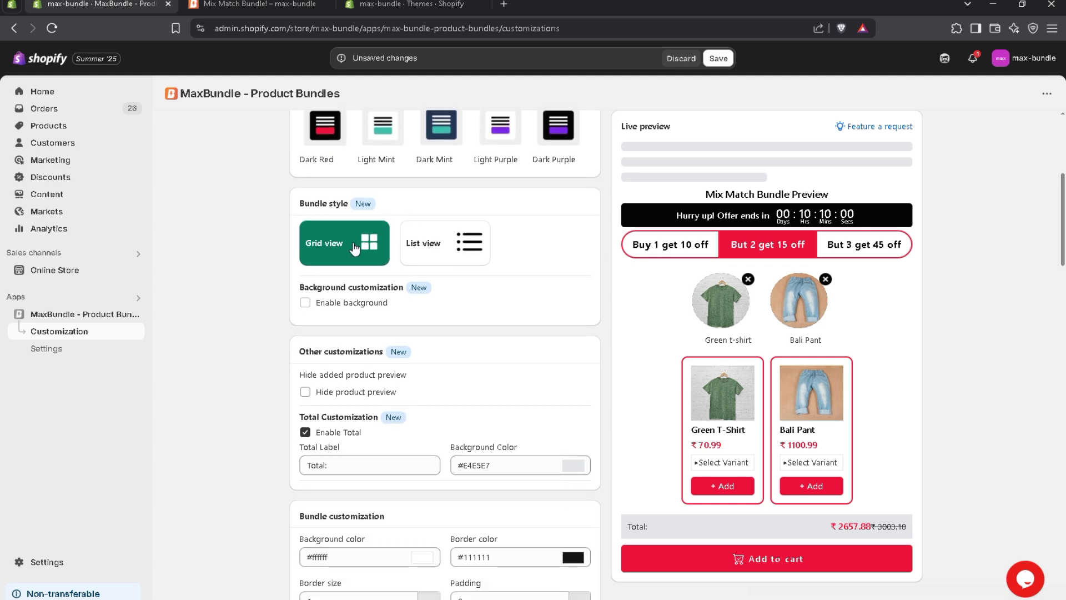
left_click(430, 251)
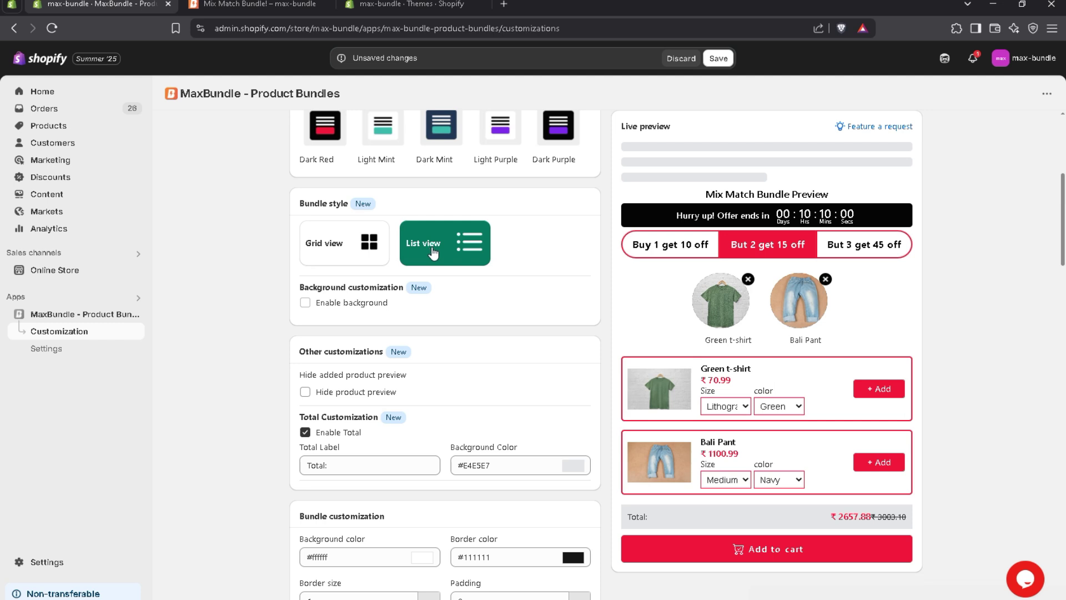
left_click(348, 253)
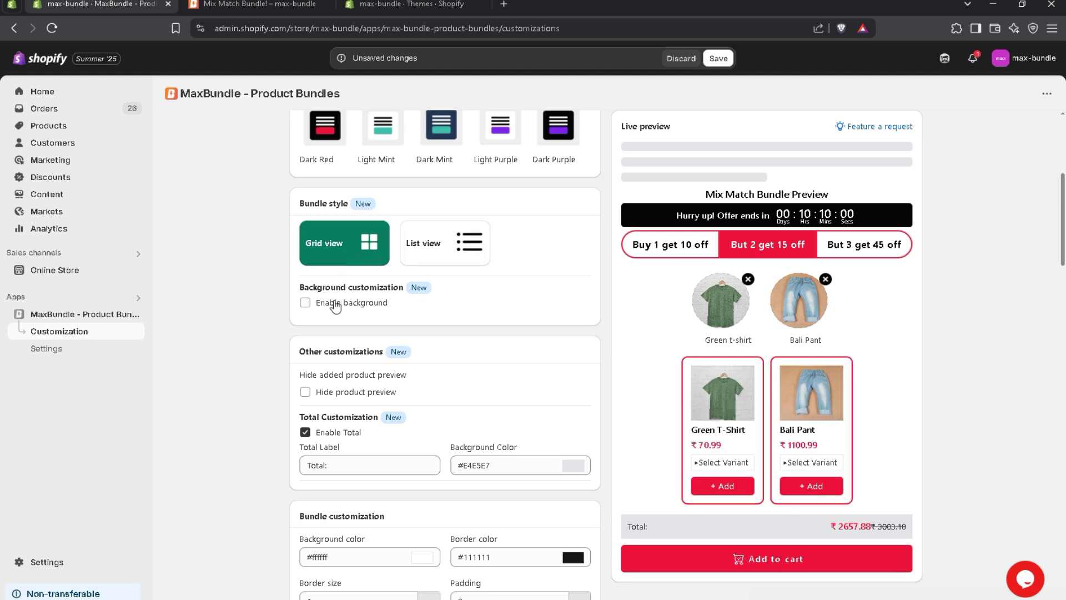
left_click(305, 303)
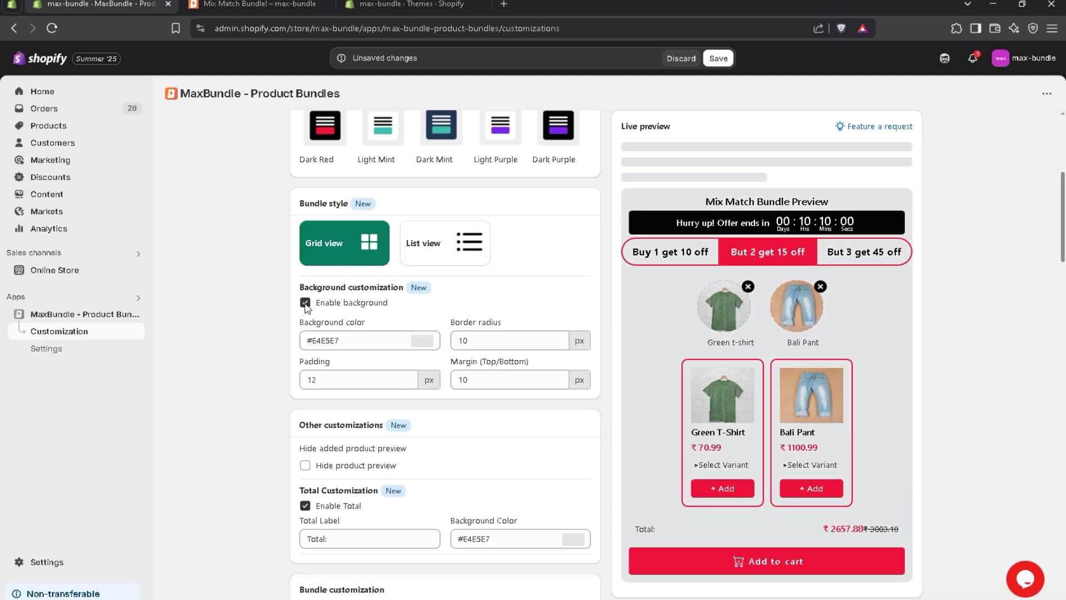
left_click(306, 303)
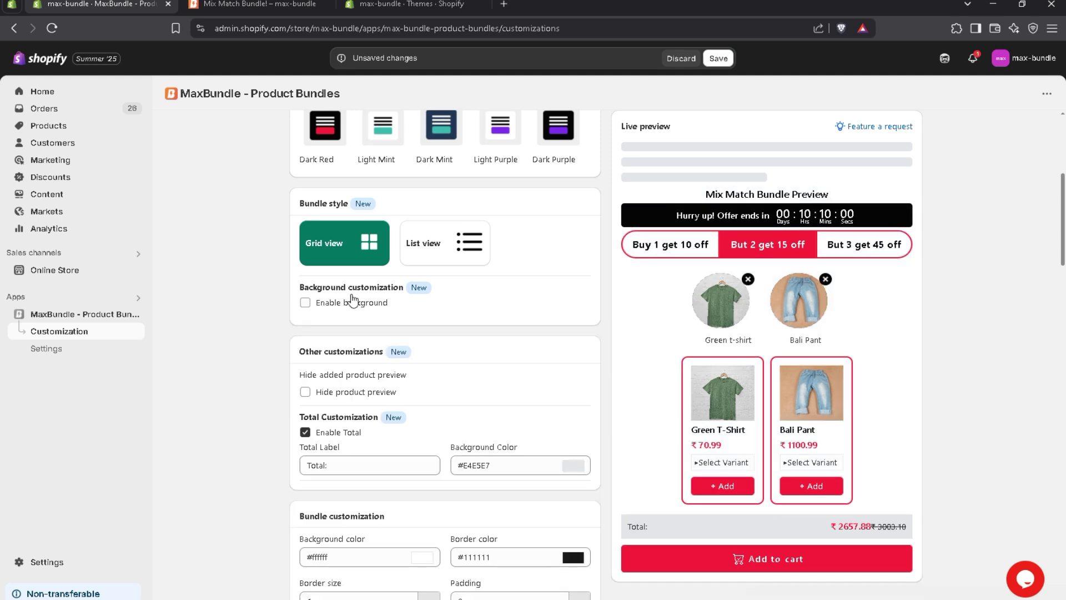
- Try hiding the added product preview and disabling the total row, restoring each setting after checking the preview
left_click_drag(1063, 242, 1063, 258)
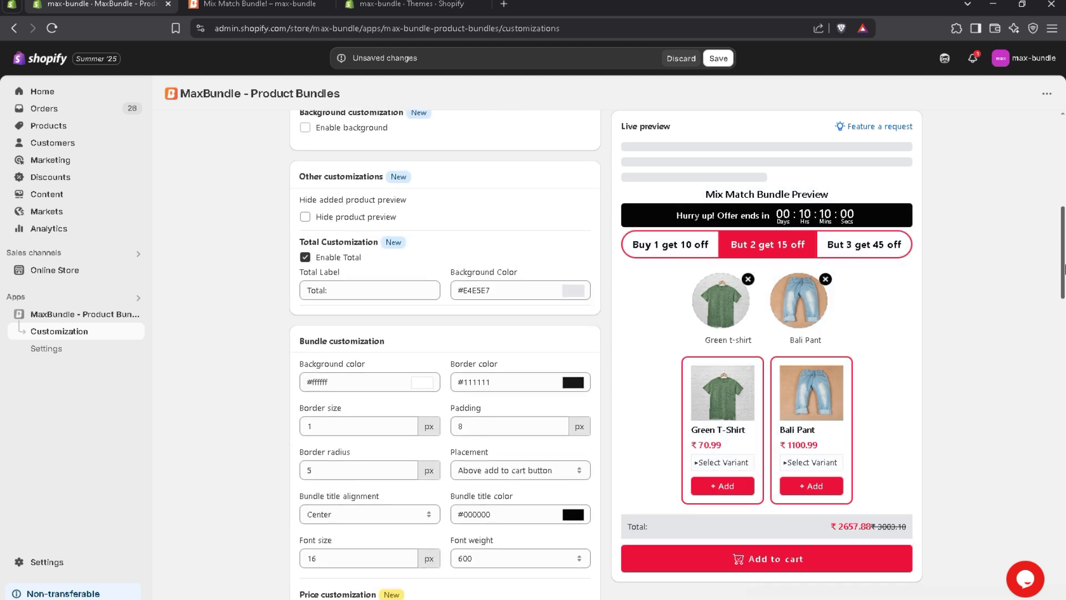
scroll(1063, 258, "down", 1)
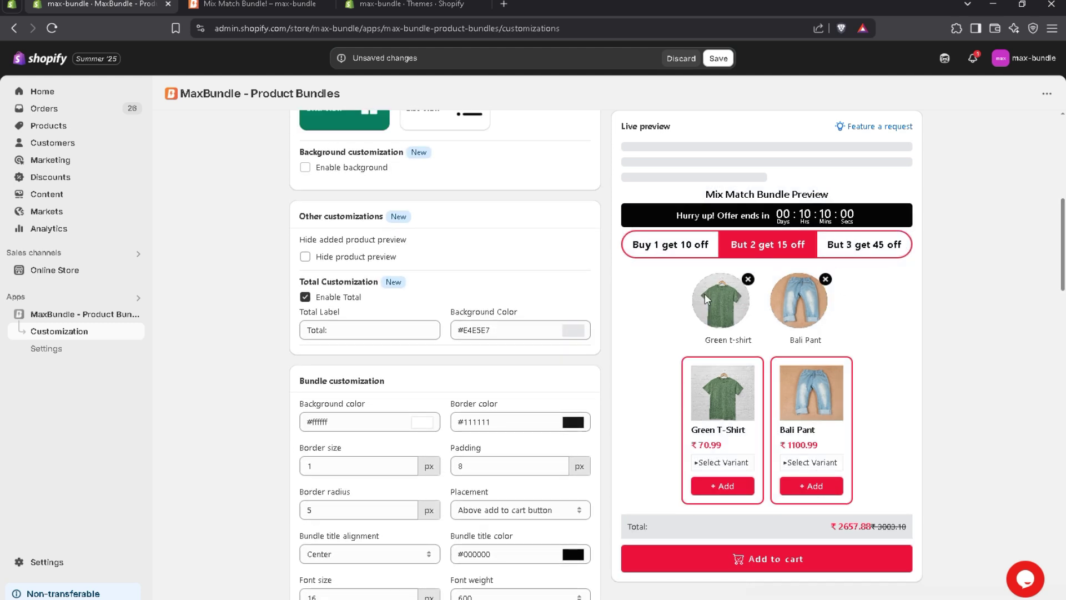
left_click(305, 259)
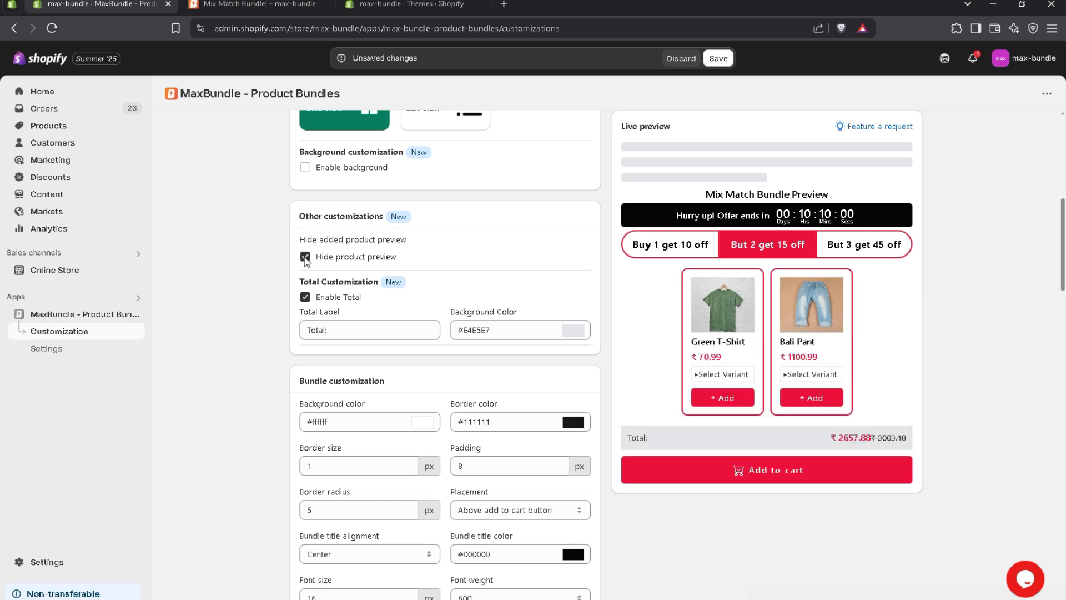
left_click(306, 257)
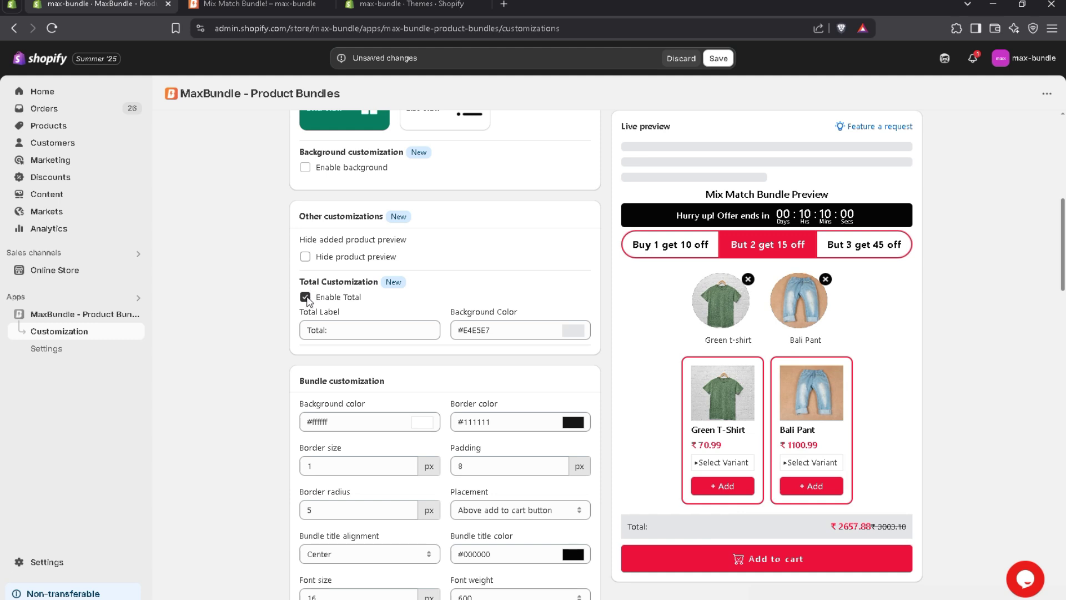
left_click(305, 298)
left_click(306, 297)
- Change the Add button's icon to Cart
scroll(1063, 272, "down", 3)
scroll(1063, 272, "down", 2)
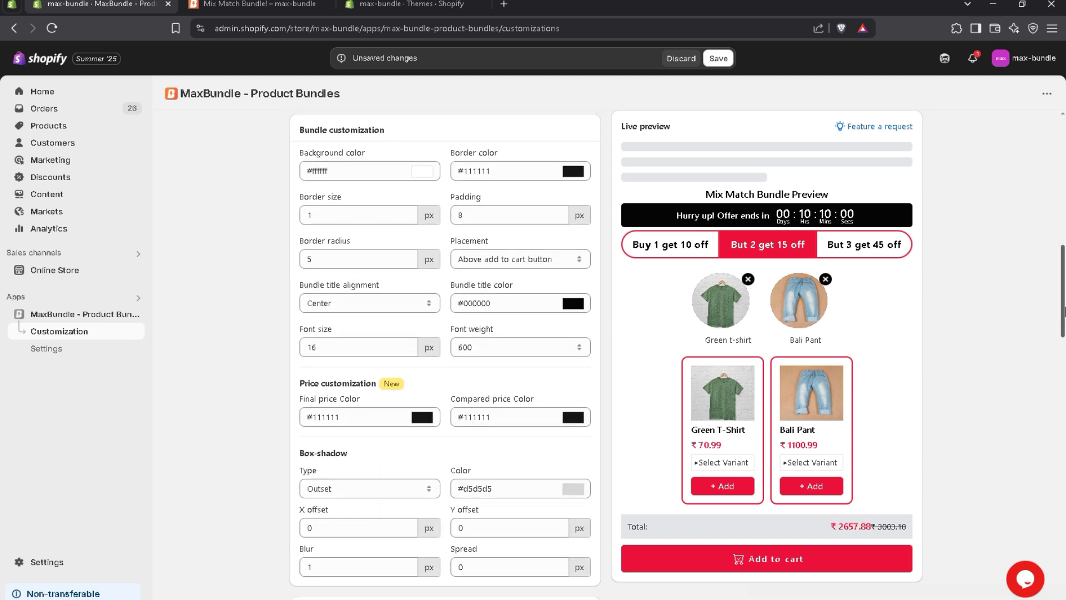
scroll(507, 303, "down", 2)
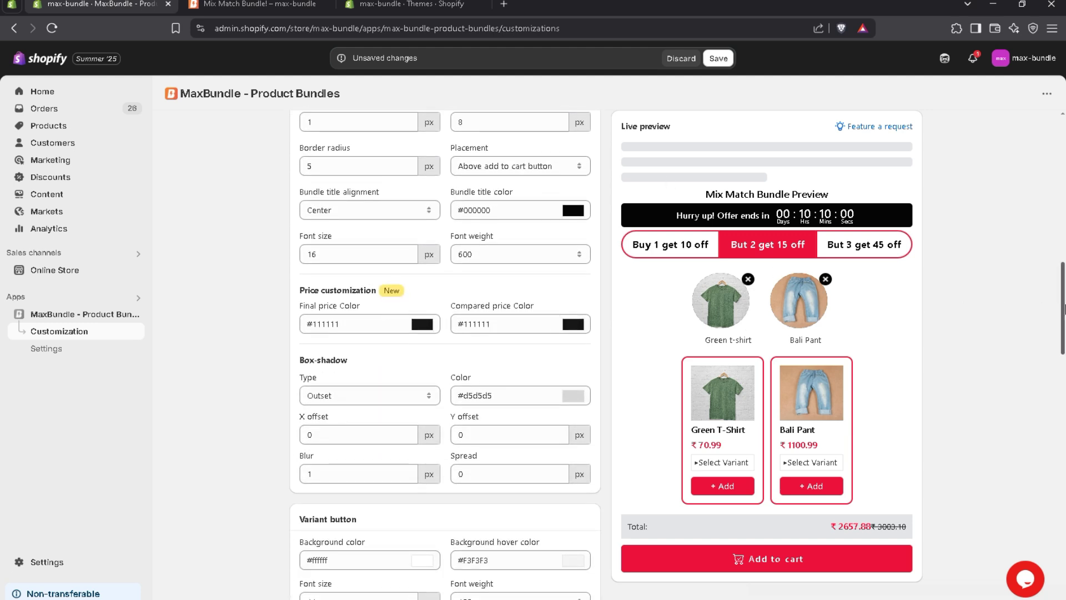
left_click_drag(1063, 310, 921, 406)
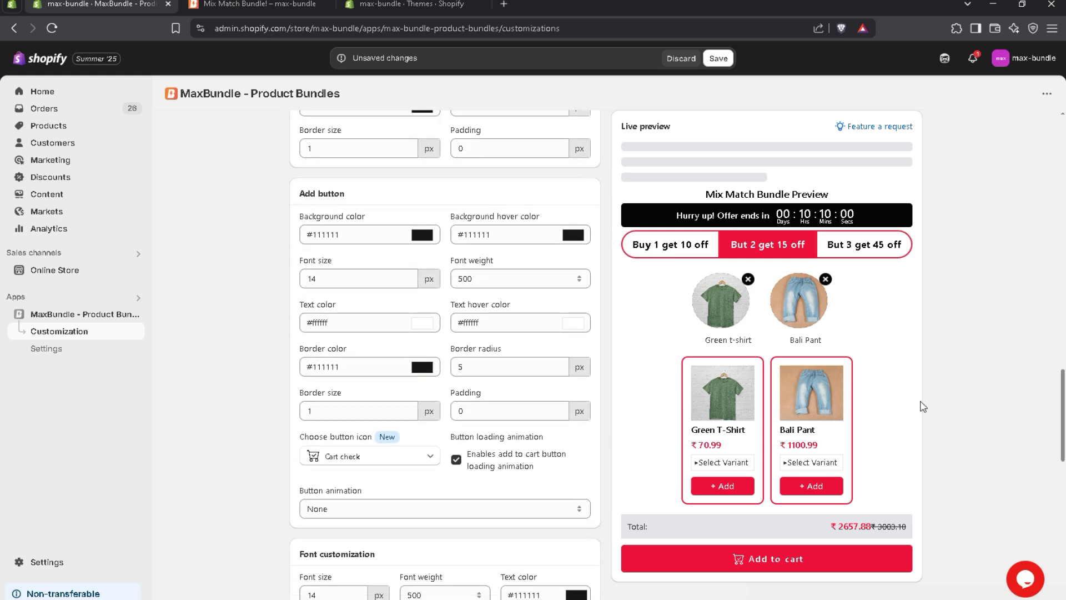
left_click(348, 457)
left_click(327, 491)
- Try the Tada animation on the Add button and set the animation back to None
left_click(377, 508)
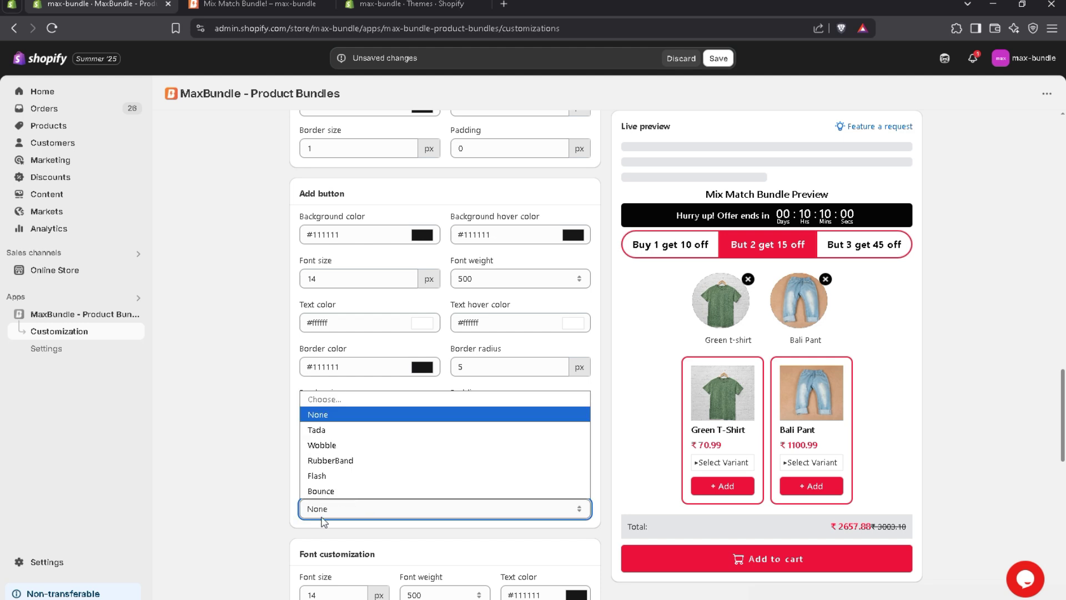
left_click(321, 430)
scroll(321, 433, "down", 1)
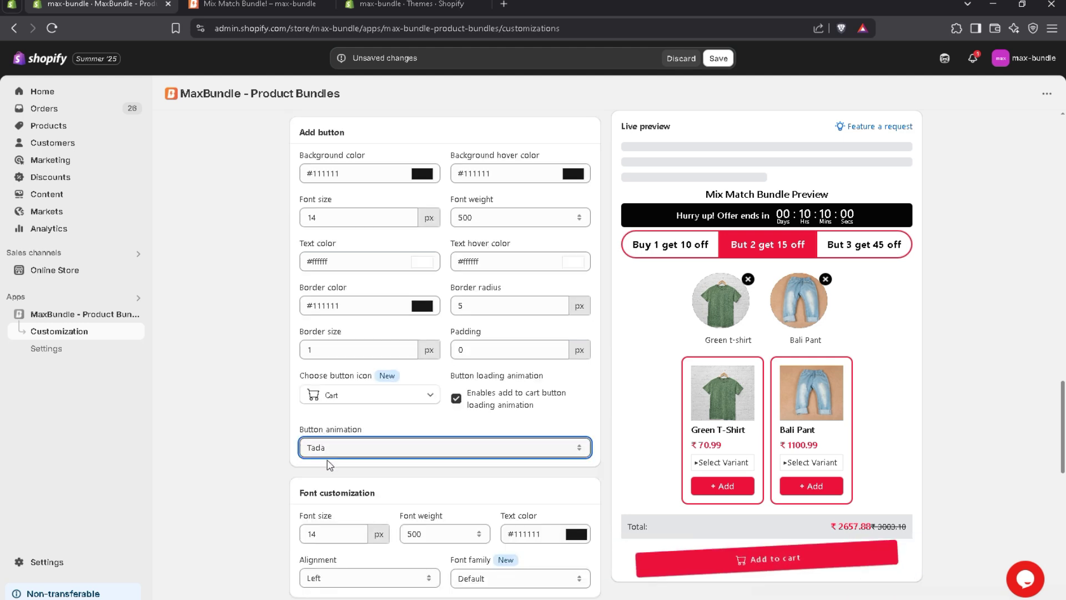
left_click(321, 447)
left_click(321, 480)
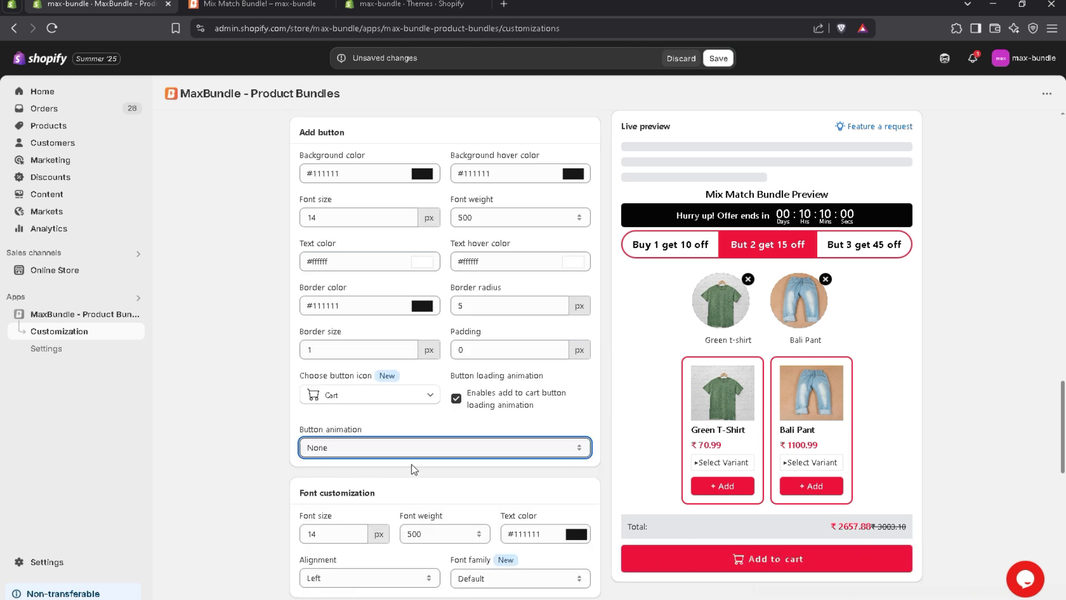
- Review the remaining font, timer and notification settings, save the customization, and refresh the storefront's Mix Match Bundle page
scroll(409, 466, "down", 2)
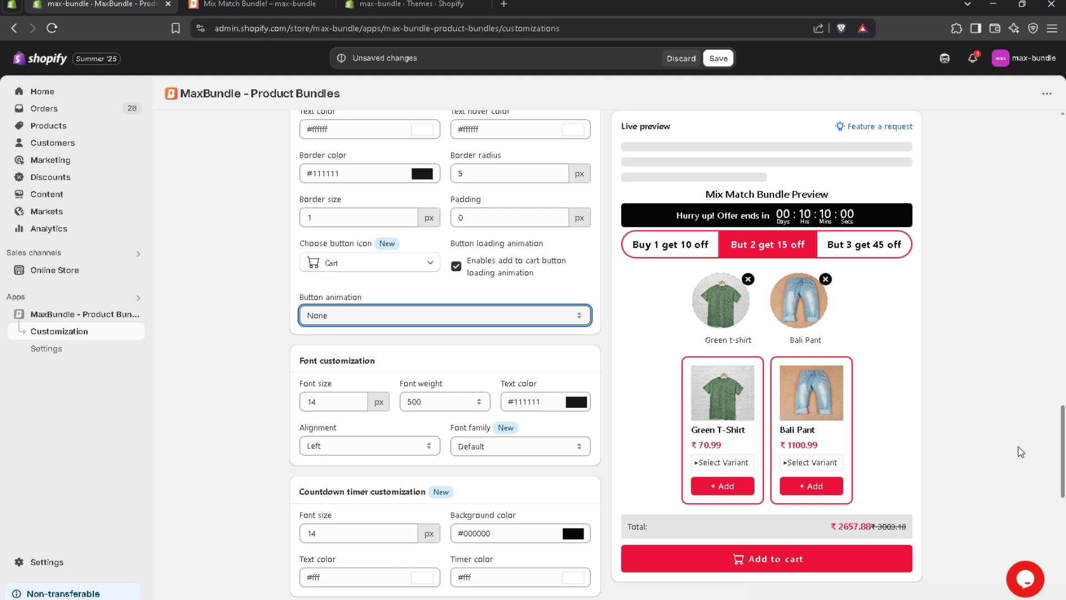
scroll(877, 469, "down", 2)
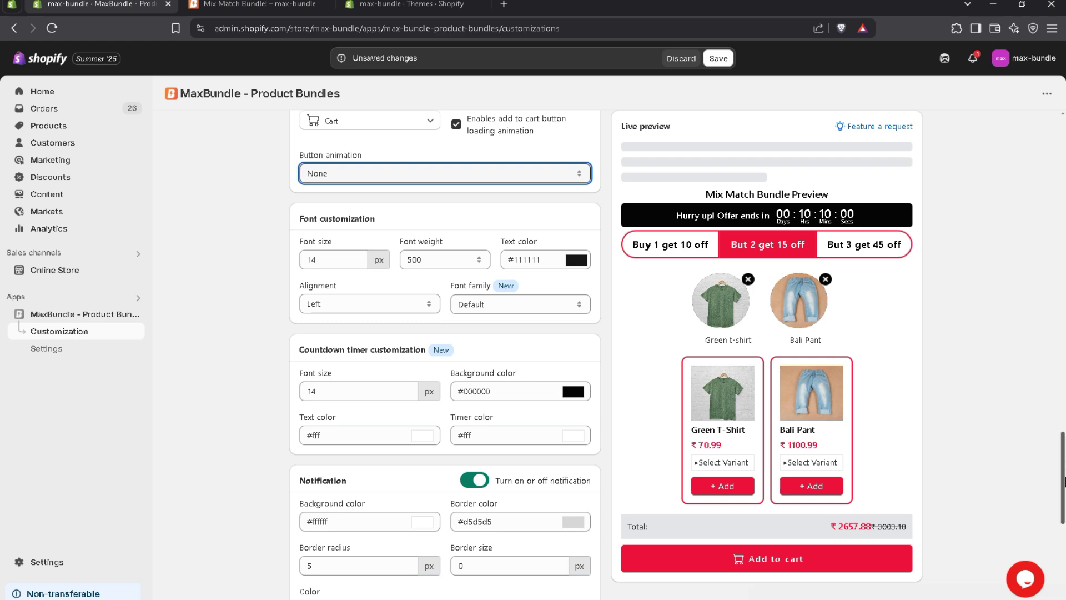
left_click_drag(1063, 481, 1063, 169)
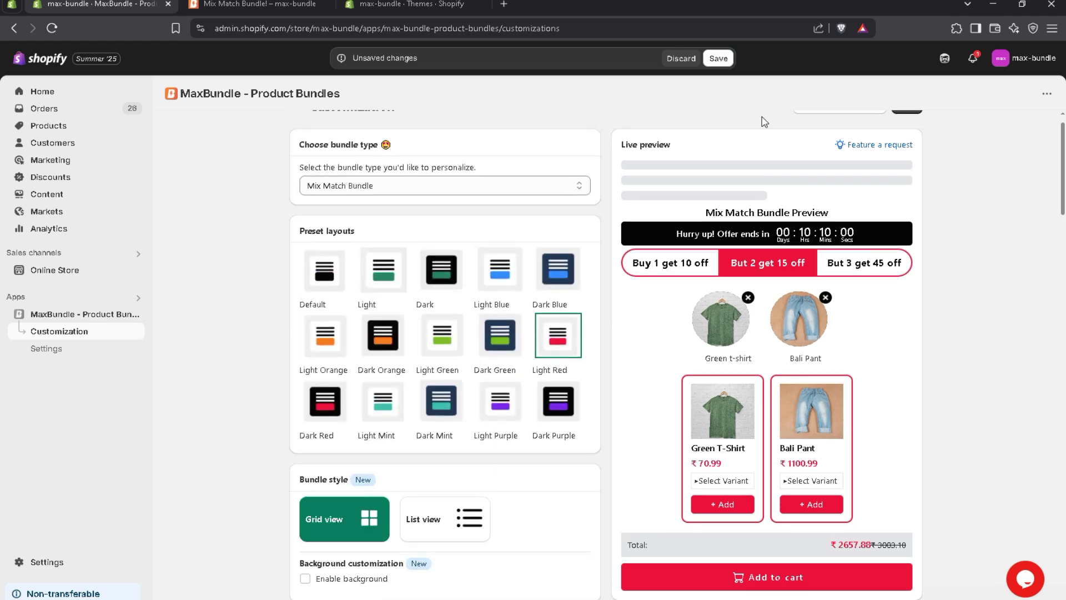
left_click(719, 59)
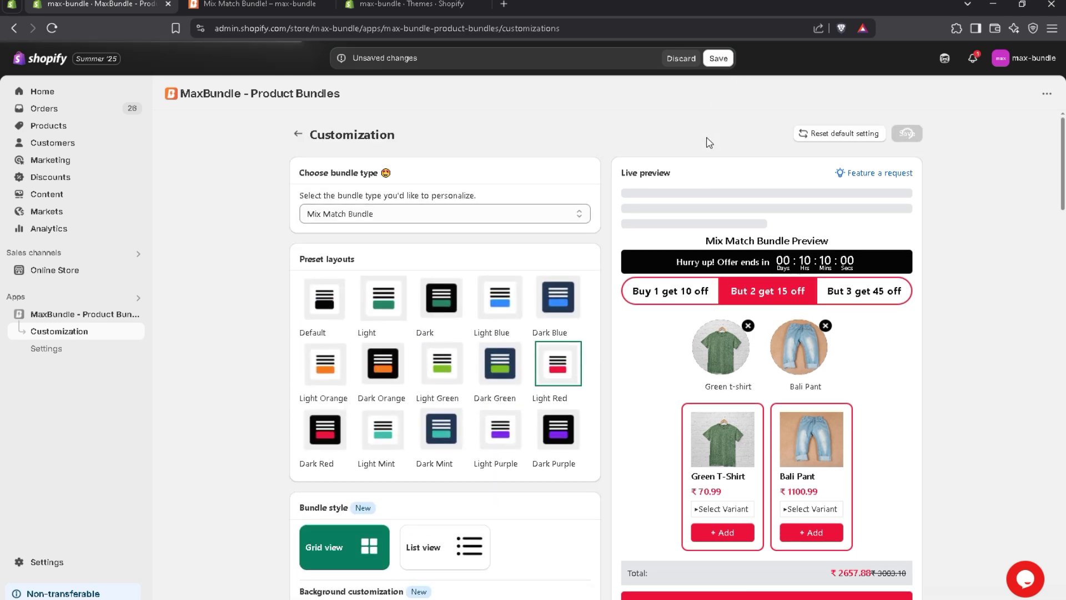
left_click(263, 5)
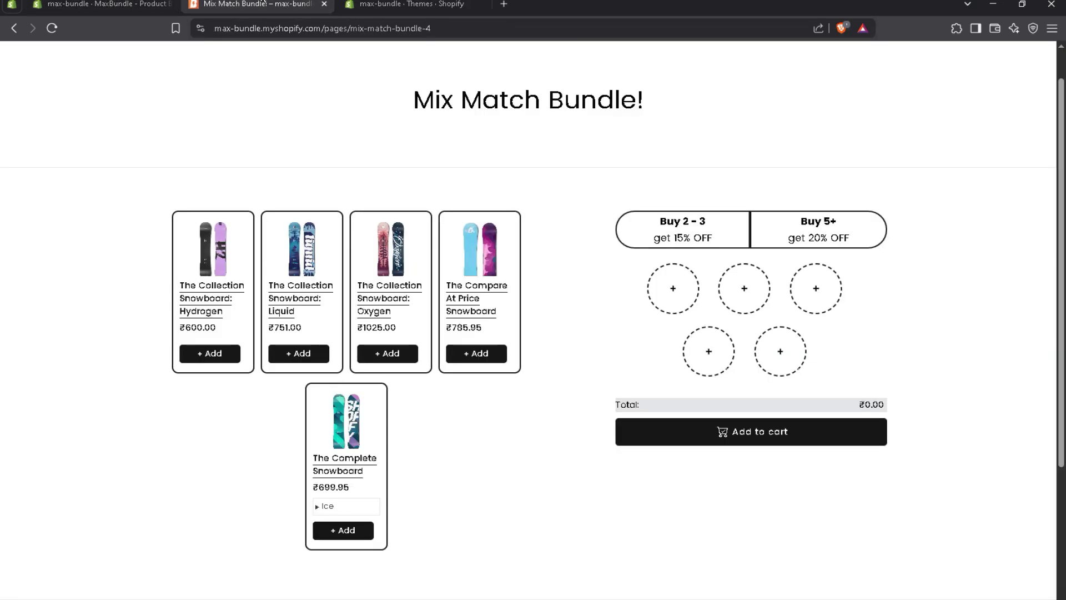
key("F5")
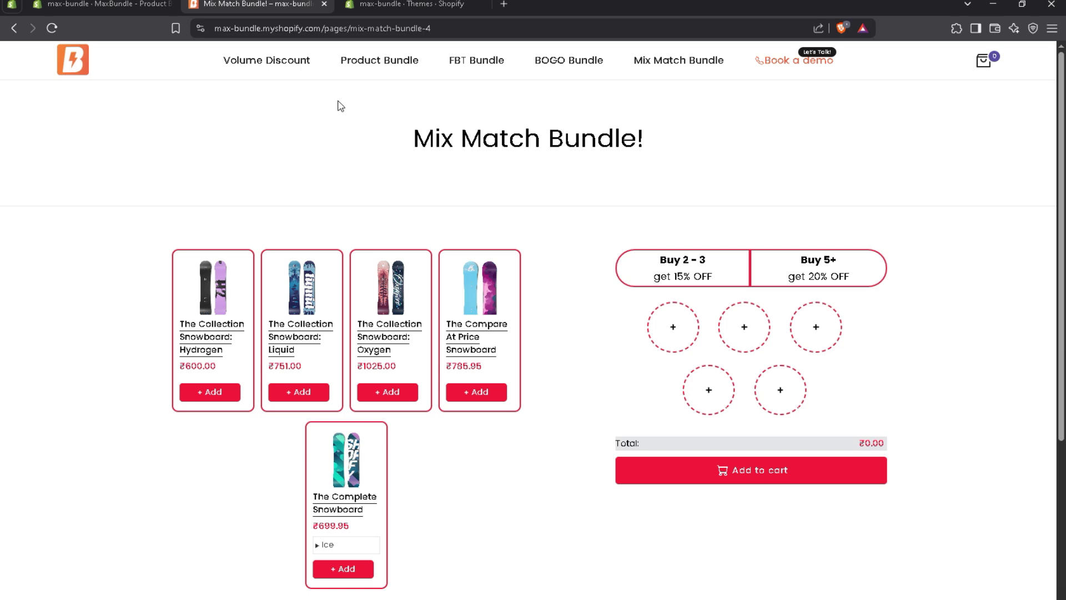
- Add two Hydrogen and three Liquid snowboards to the bundle and put it in the cart
left_click(210, 391)
left_click(231, 392)
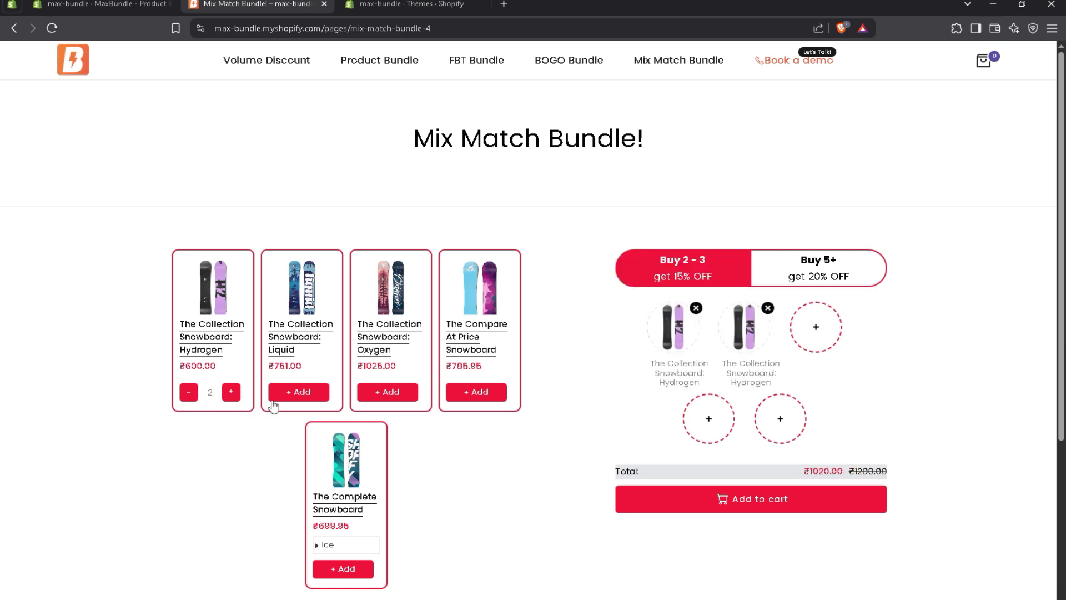
left_click(294, 395)
left_click(320, 393)
left_click(320, 393)
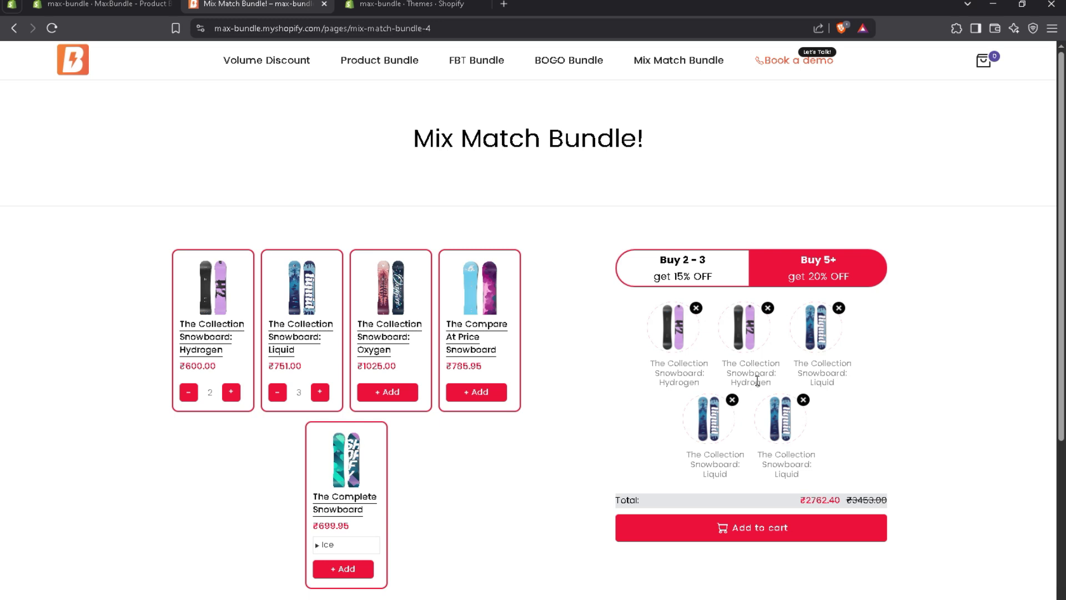
left_click(784, 533)
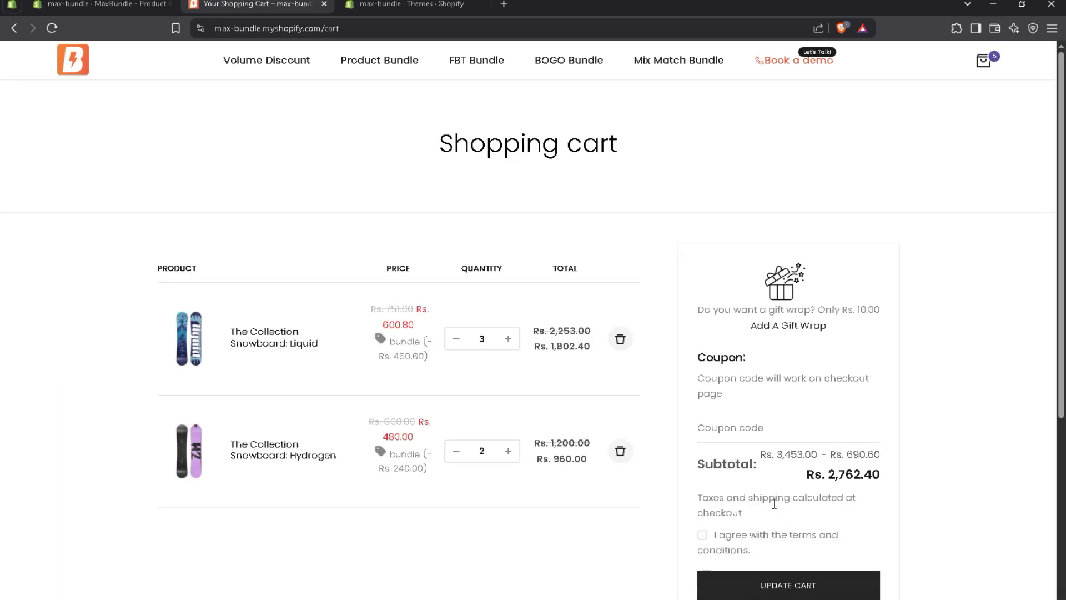
- Check the discounted subtotal in the cart and open the store's Mix Match Bundle product page
left_click_drag(833, 478, 870, 480)
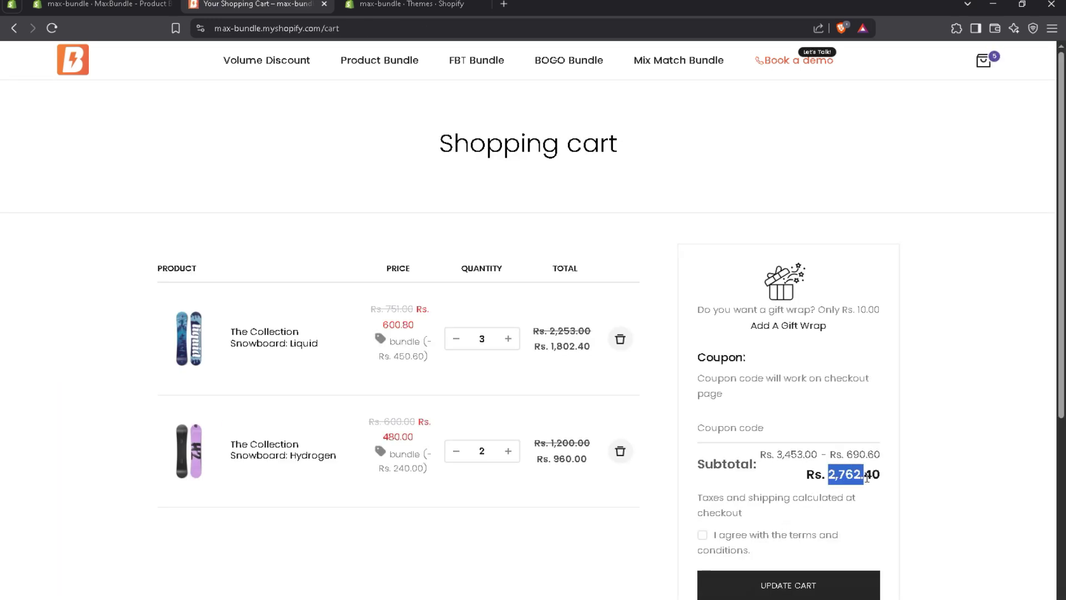
left_click(875, 489)
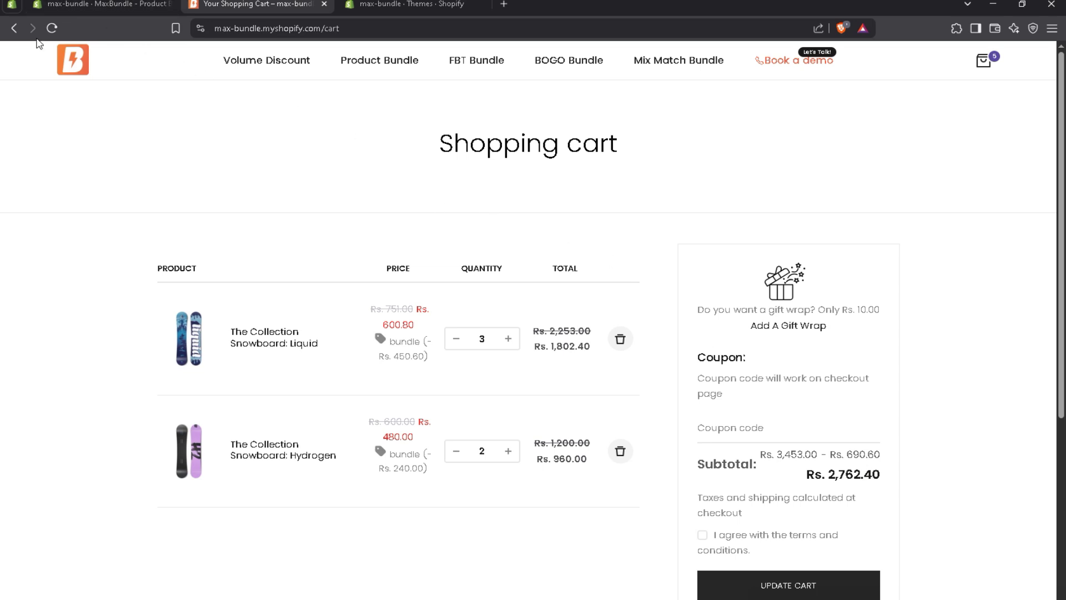
left_click(658, 72)
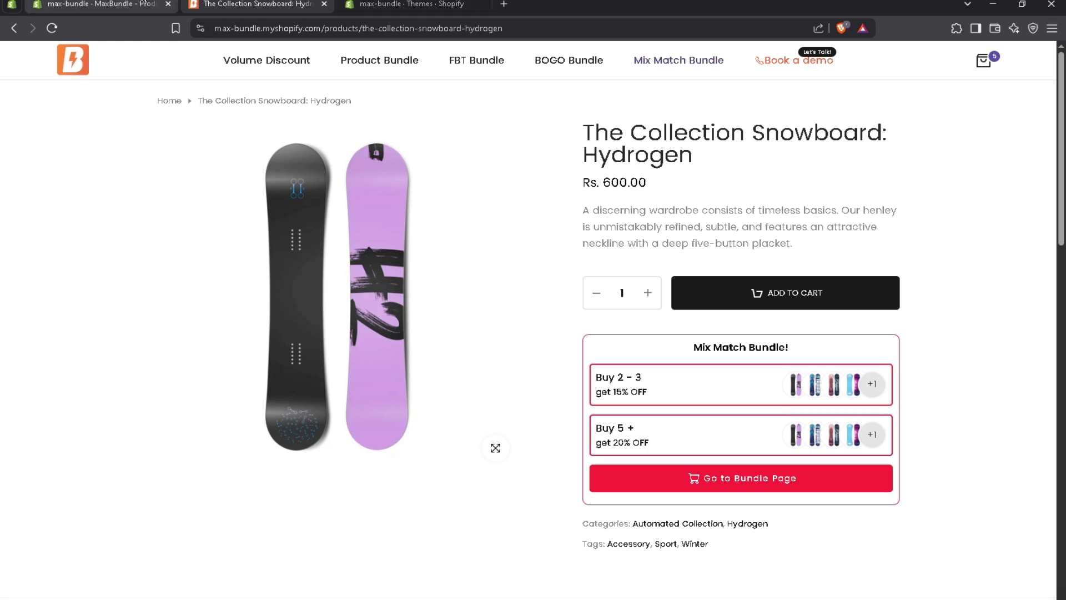
- Return to the MaxBundle app, open its Installation page and read the Default Installation steps
left_click(100, 5)
left_click(298, 135)
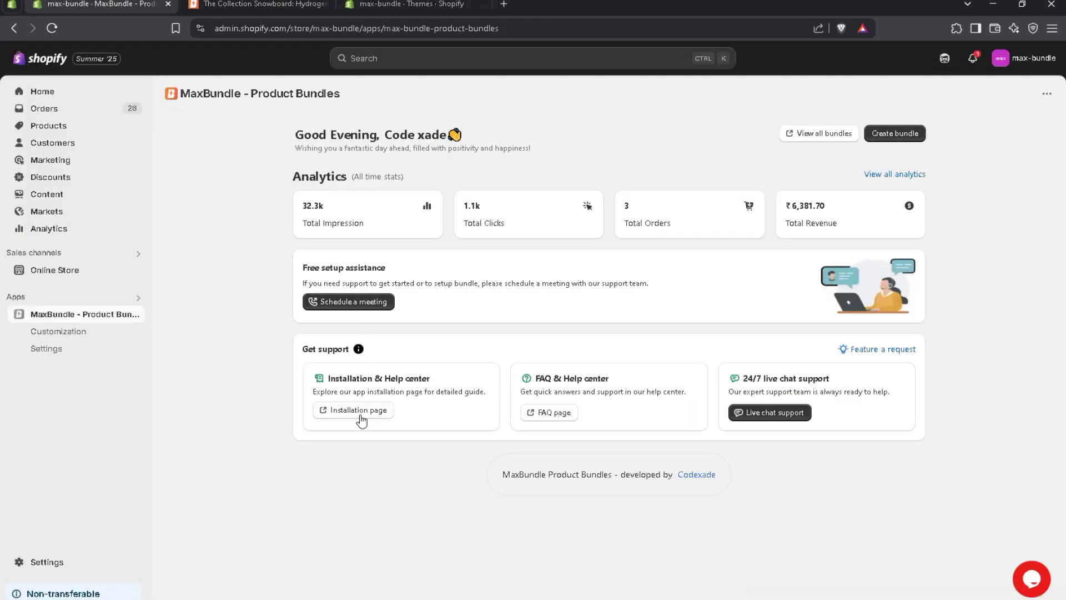
left_click(361, 420)
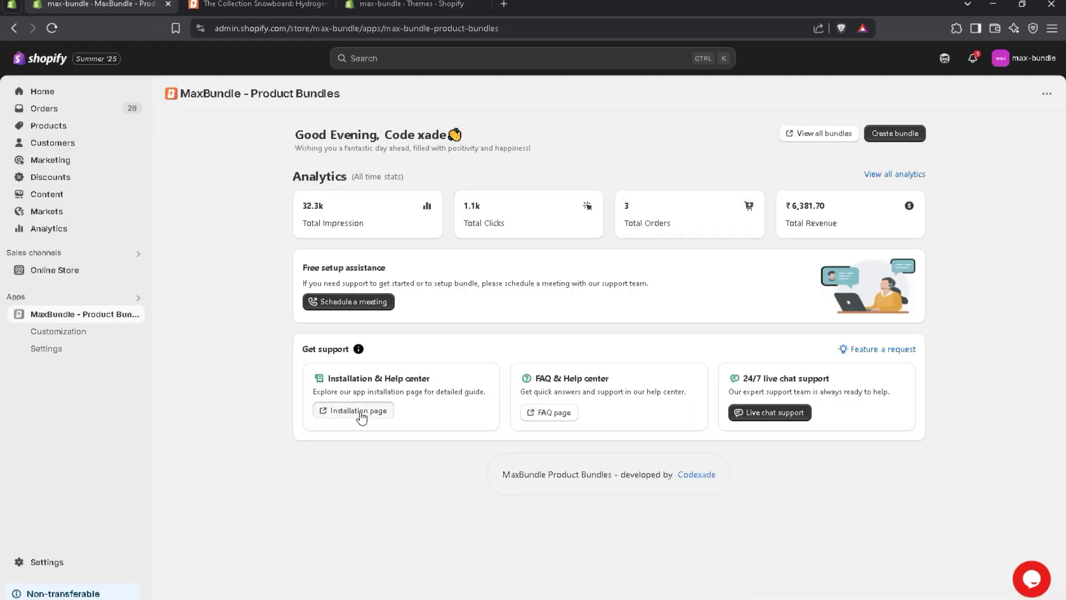
scroll(1062, 277, "down", 2)
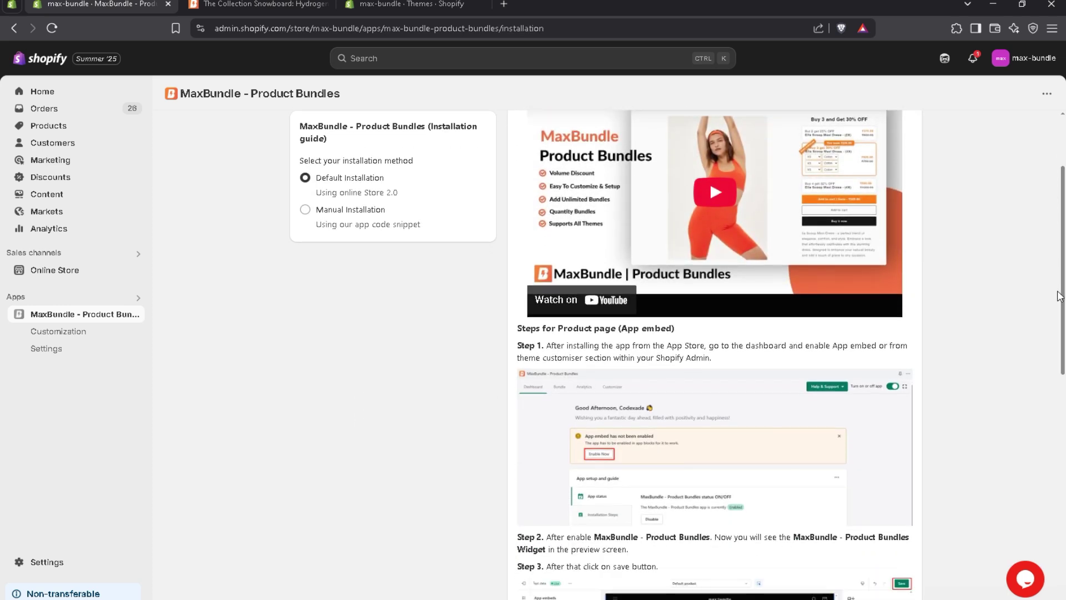
- Open the current MaxBundle-Nitro-Theme for customizing and load its Default product template
left_click(397, 4)
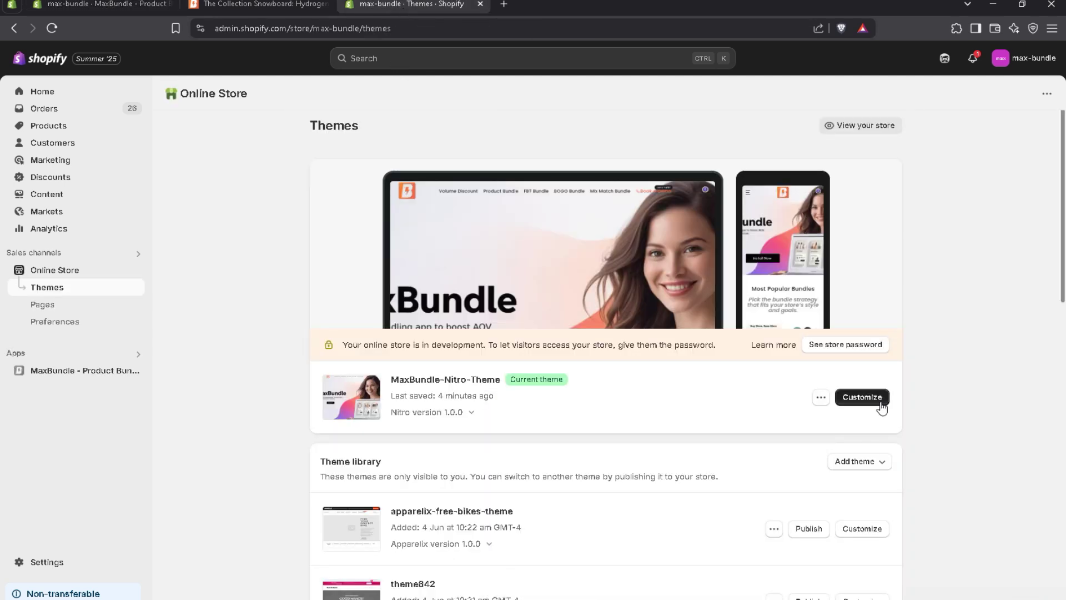
left_click(860, 396)
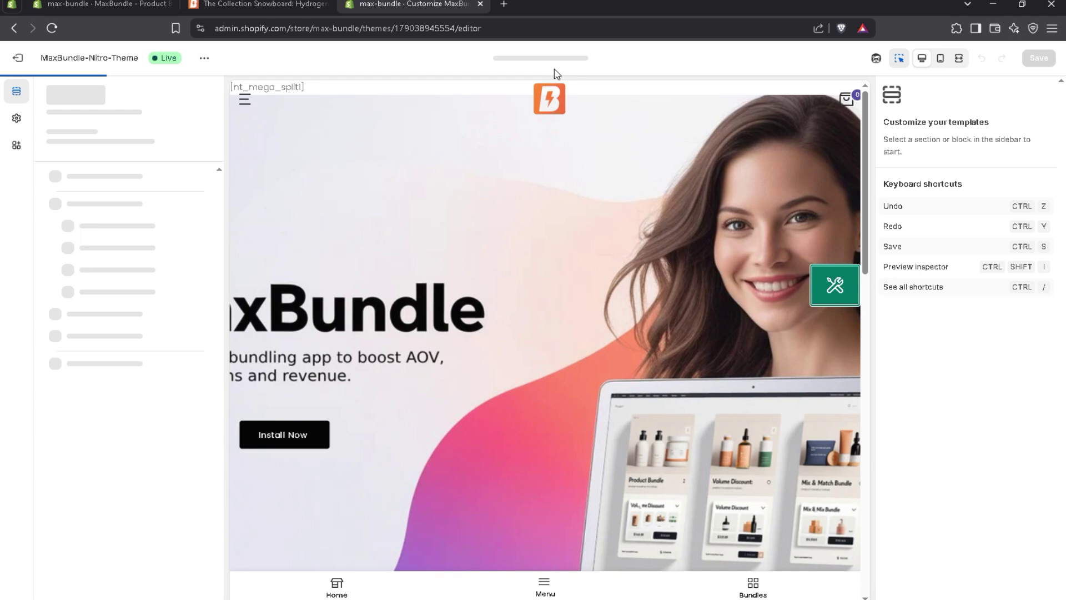
left_click(547, 58)
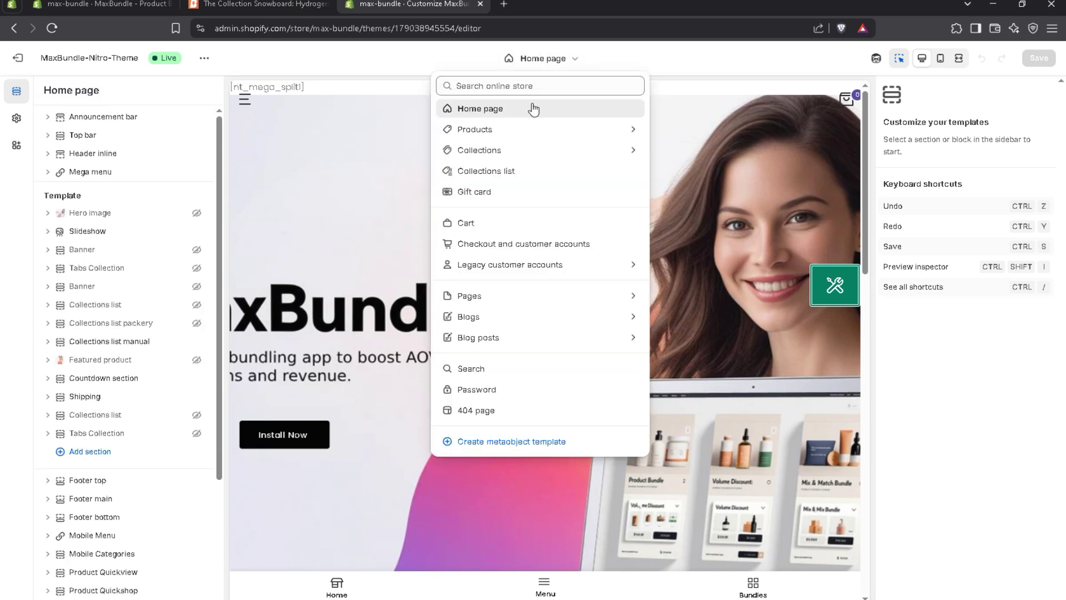
left_click(505, 131)
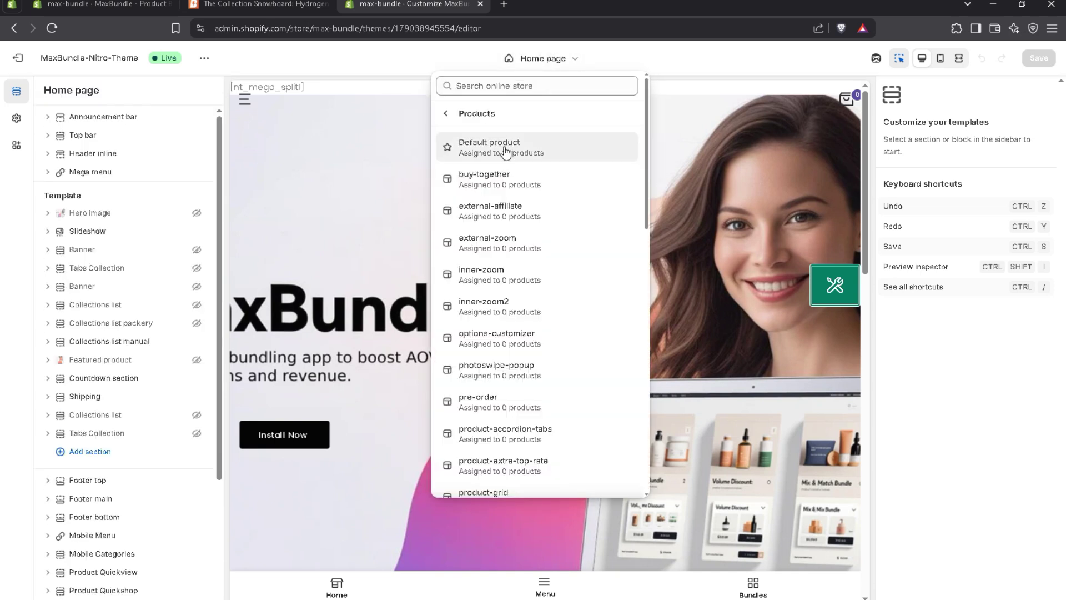
left_click(507, 150)
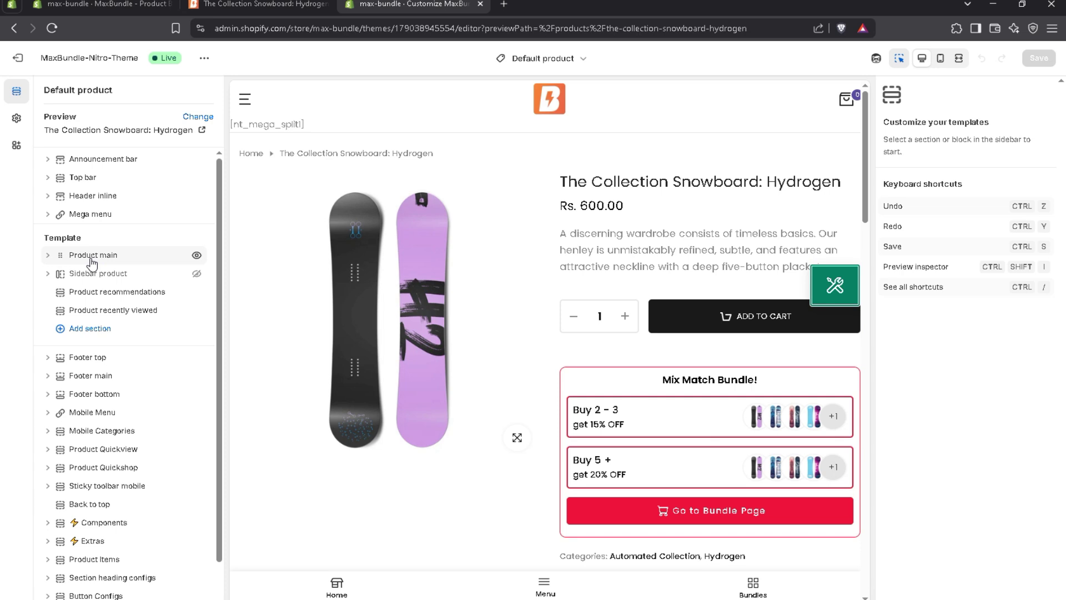
- In the Product main section, hide the existing Mix Match Bundle block and add a new Mix Match Bundle app block between Product description and Product form
left_click(91, 257)
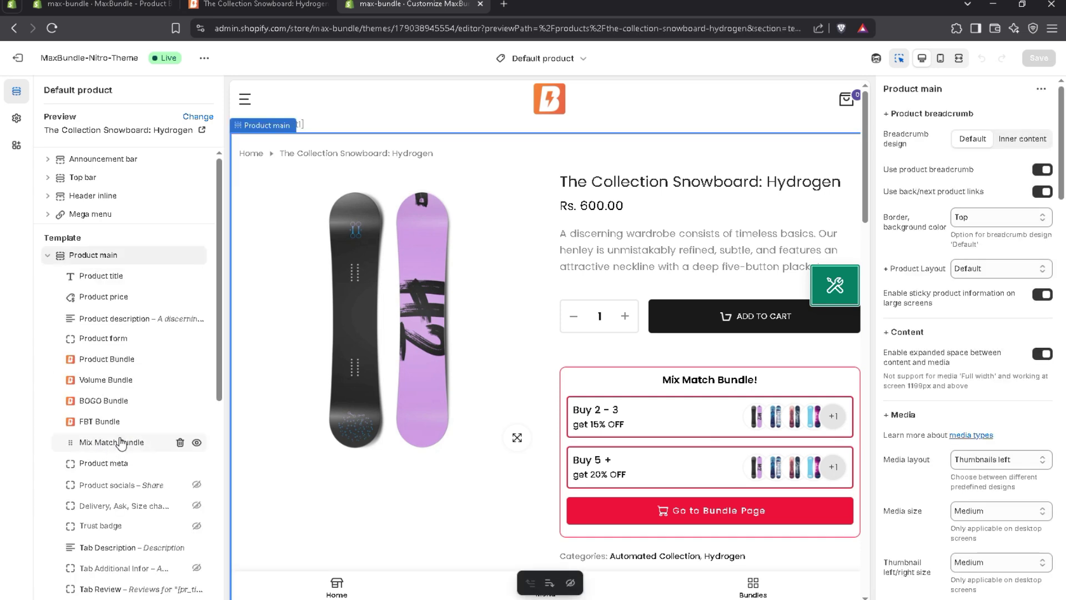
left_click(197, 444)
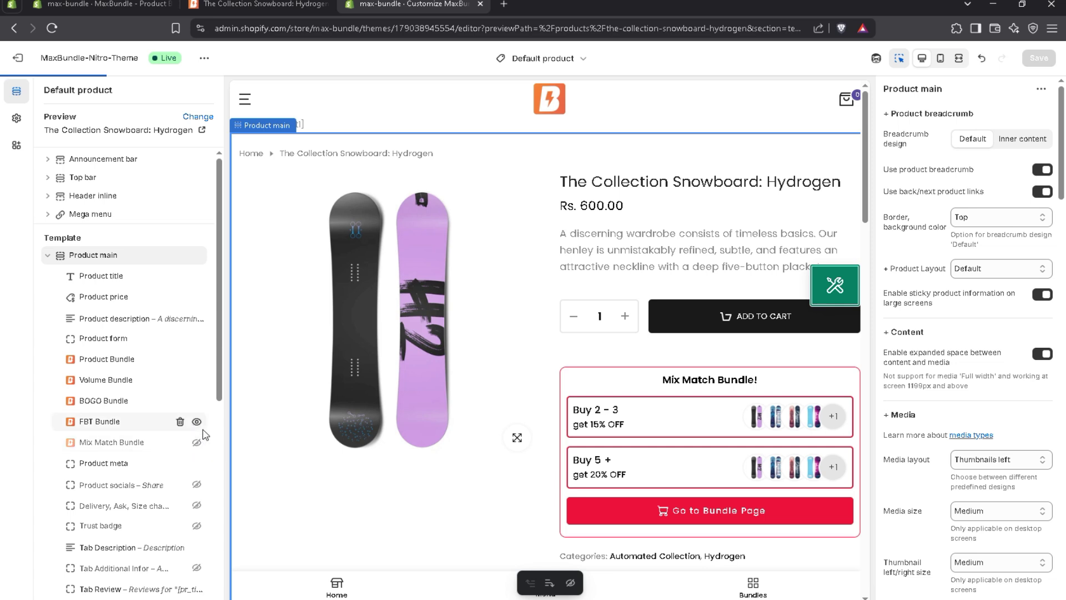
mouse_move(134, 330)
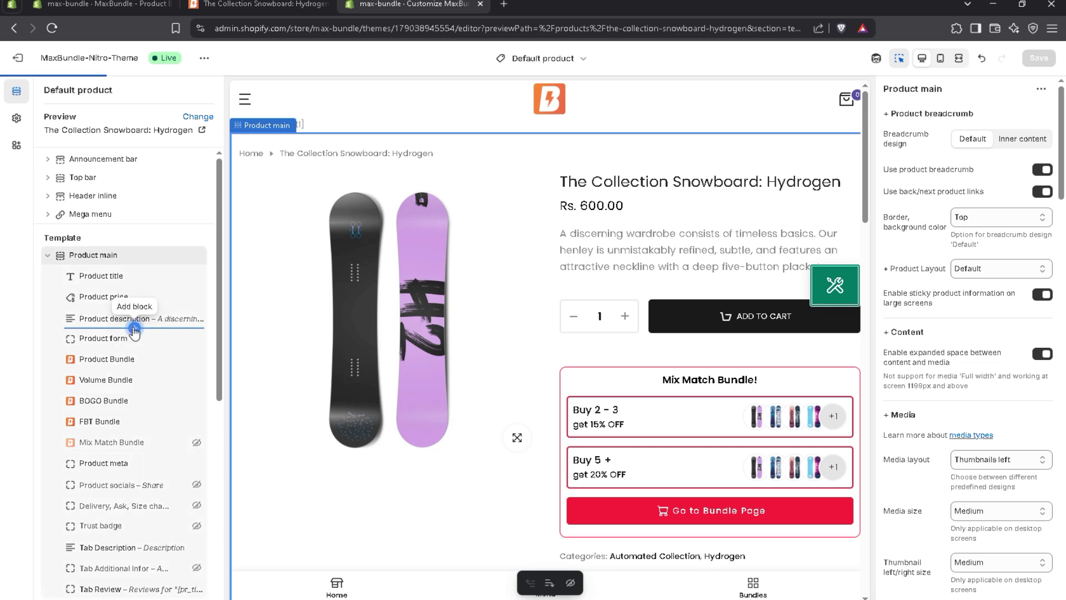
left_click(134, 328)
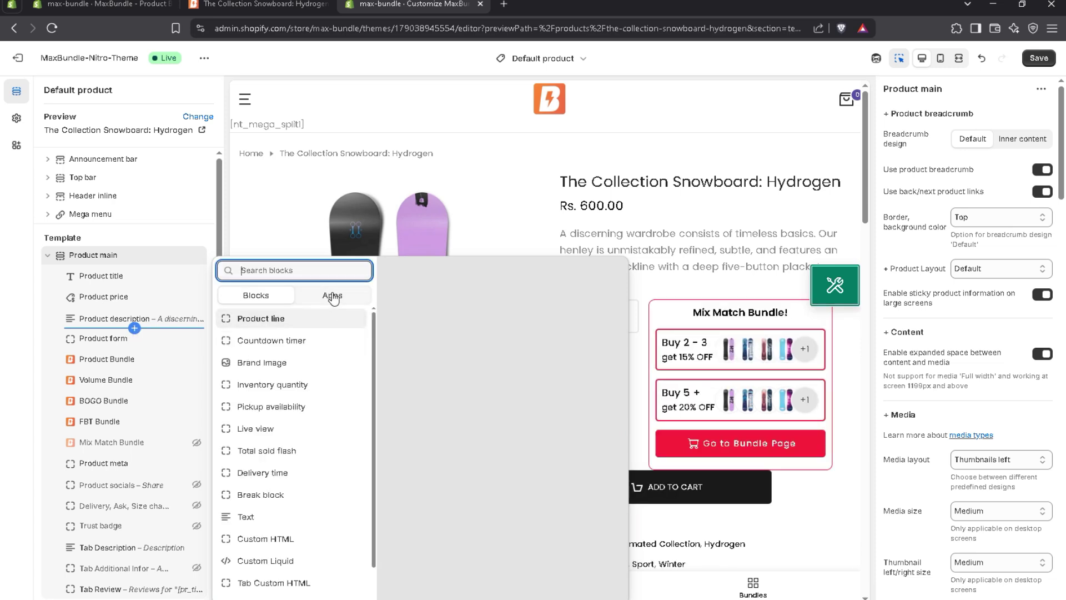
left_click(332, 296)
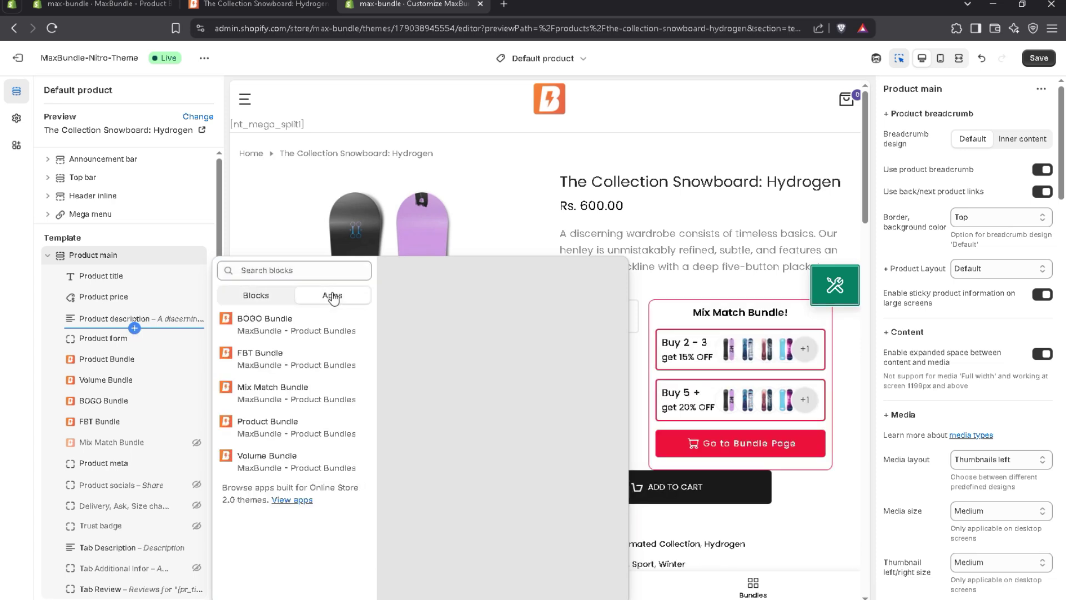
left_click(286, 392)
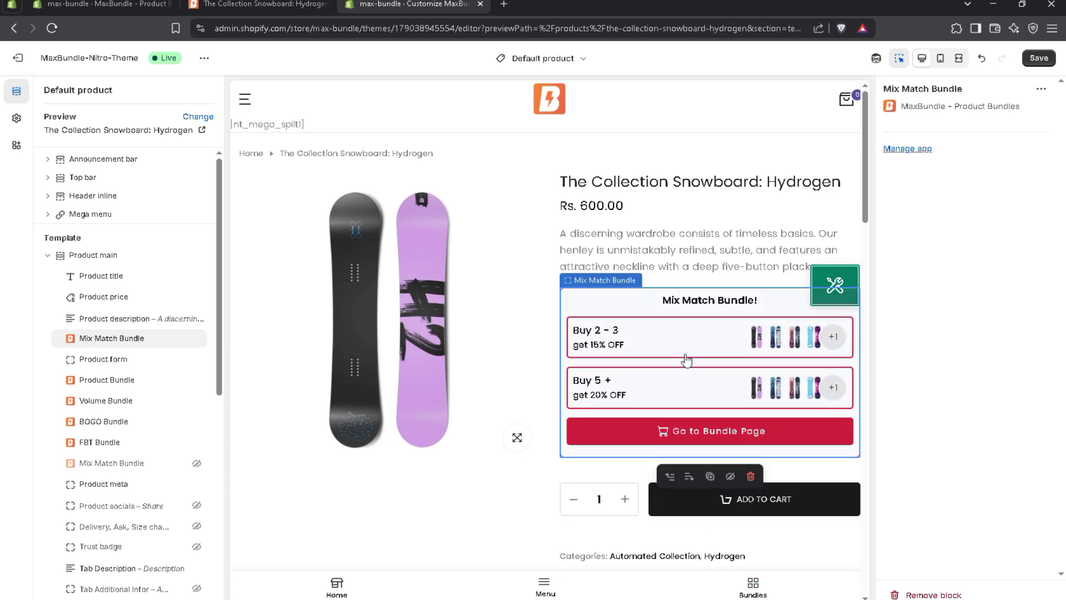
- Save the template and check the bundle widget's placement on the storefront's The Collection Snowboard: Hydrogen product page
left_click(1038, 58)
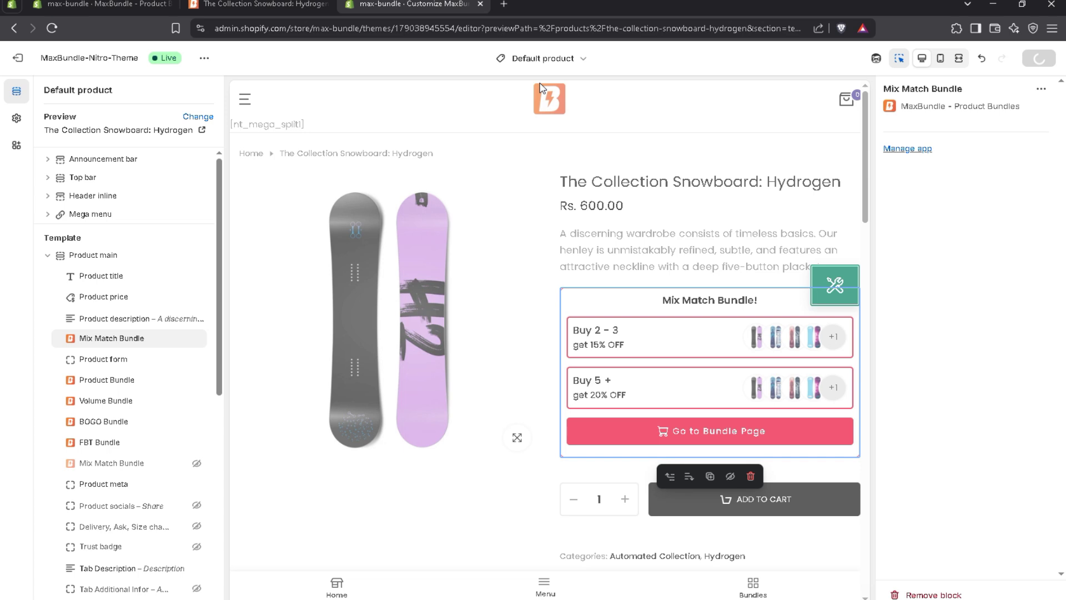
left_click(268, 4)
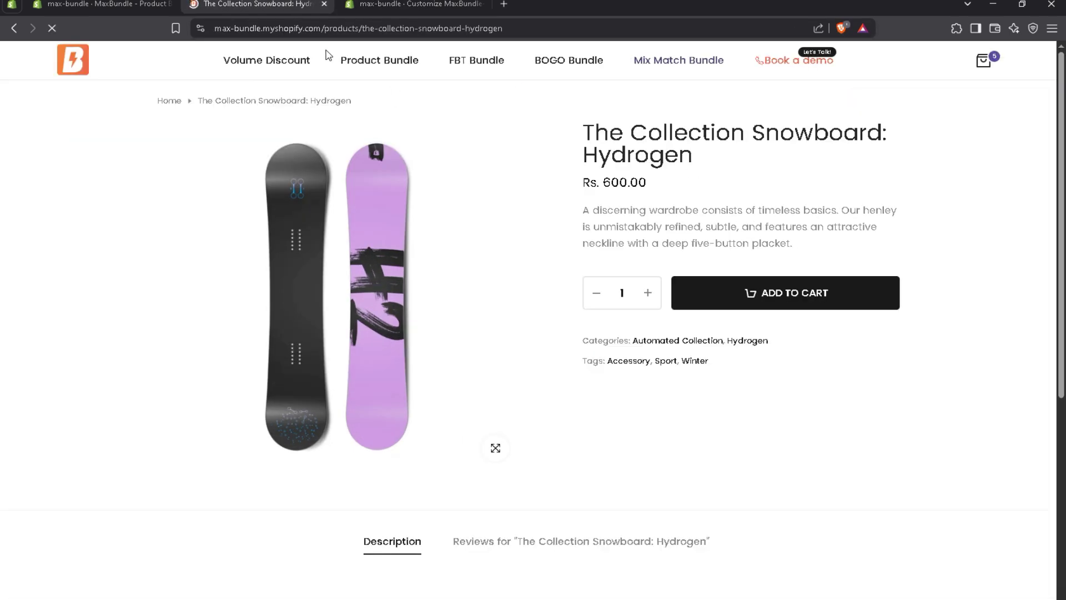
left_click(760, 370)
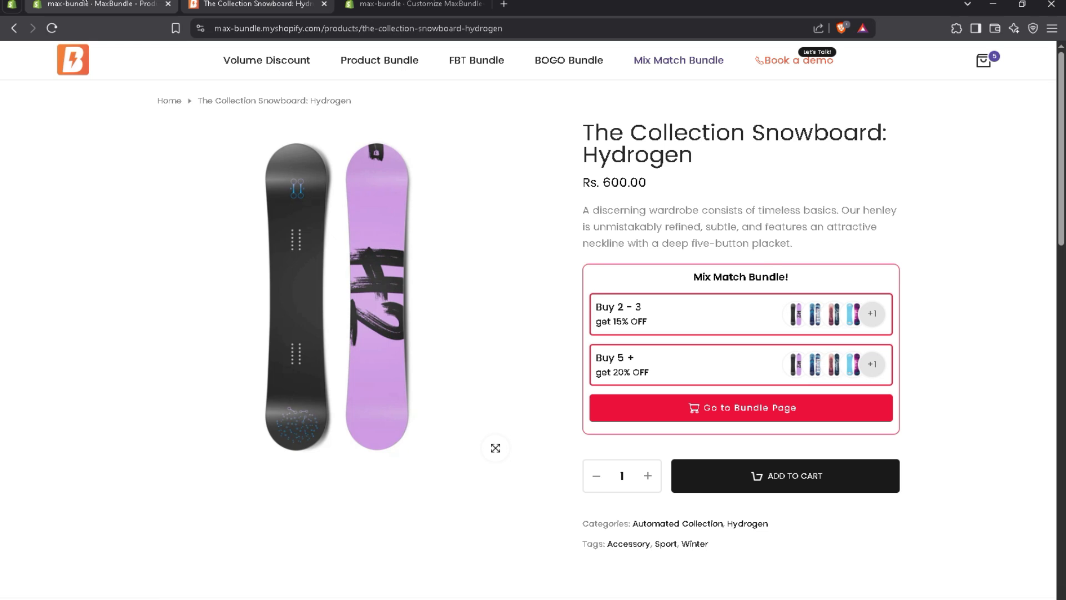
- In the app's installation guide, choose Manual Installation and copy the Mix Match Bundle HTML div element
left_click(88, 3)
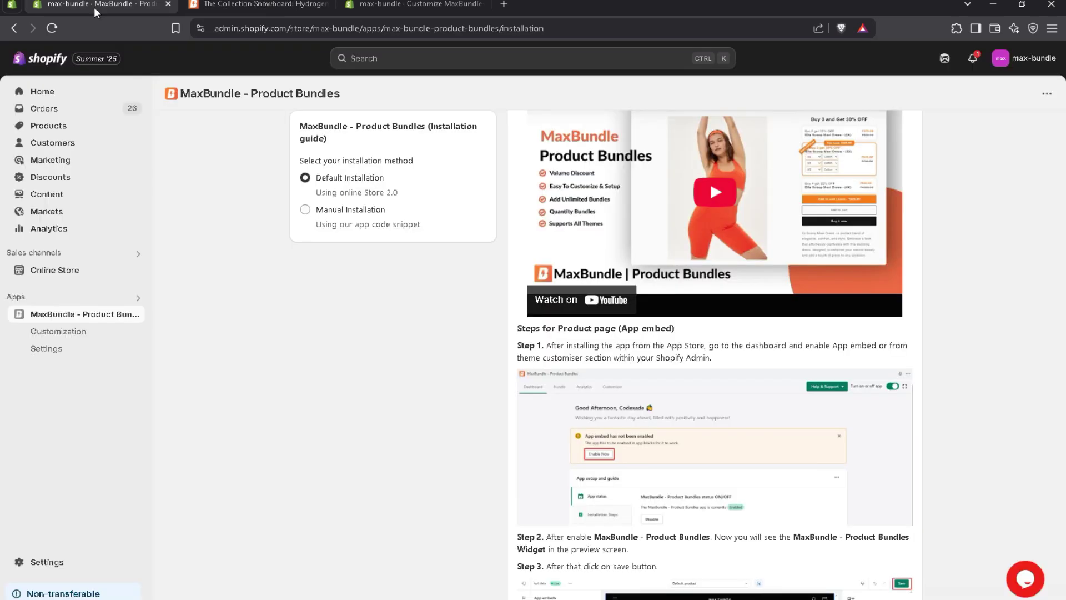
left_click(305, 209)
scroll(1063, 248, "down", 1)
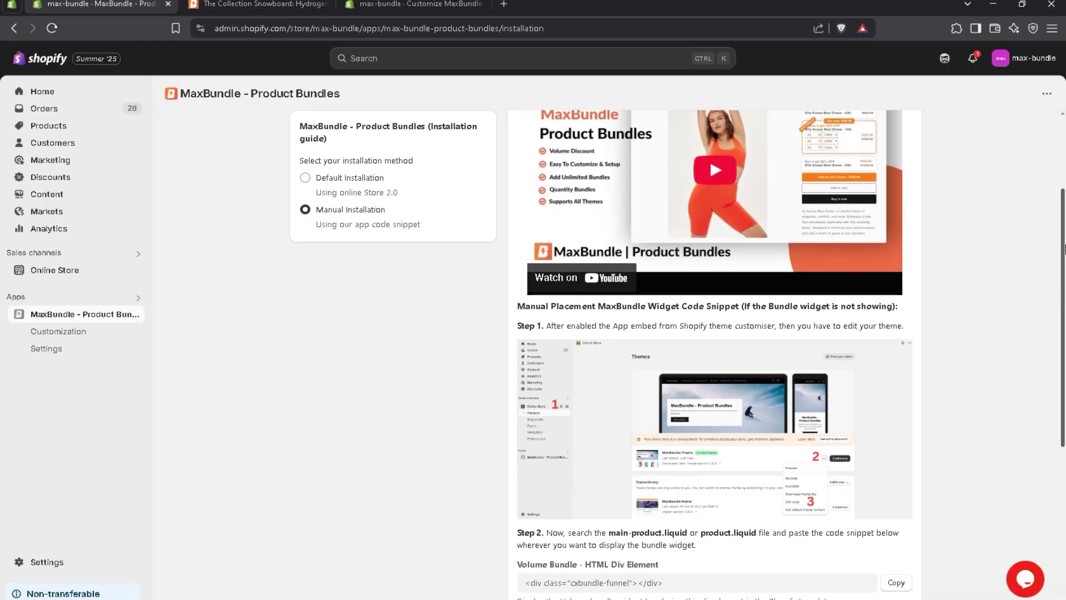
left_click_drag(1064, 248, 1063, 400)
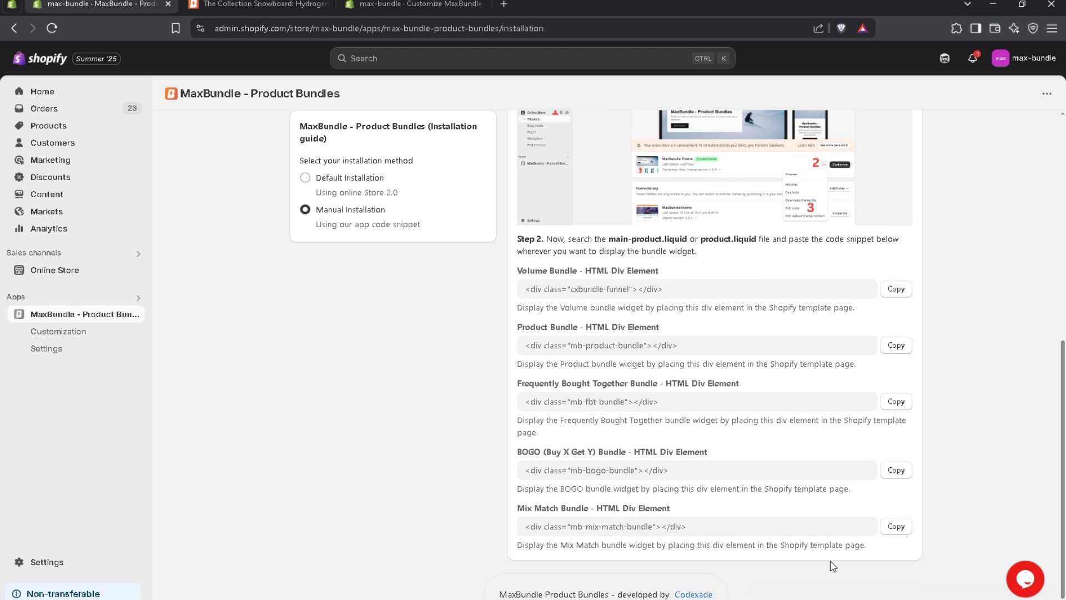
left_click(896, 527)
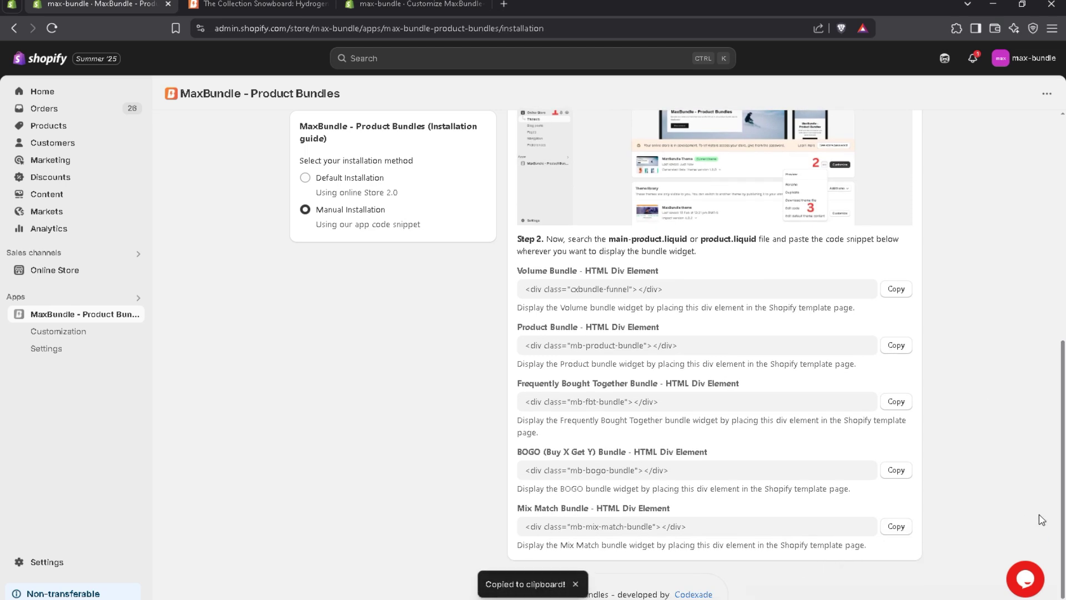
- Examine which theme files the manual Step 2 names for the snippet and leave the installation guide
scroll(617, 331, "up", 1)
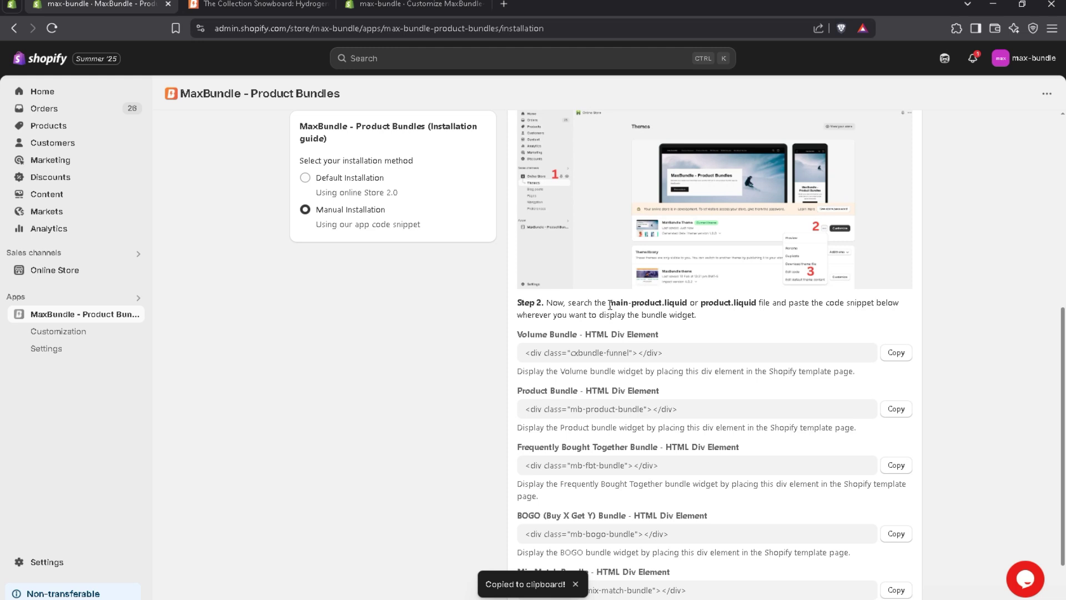
left_click_drag(610, 305, 761, 306)
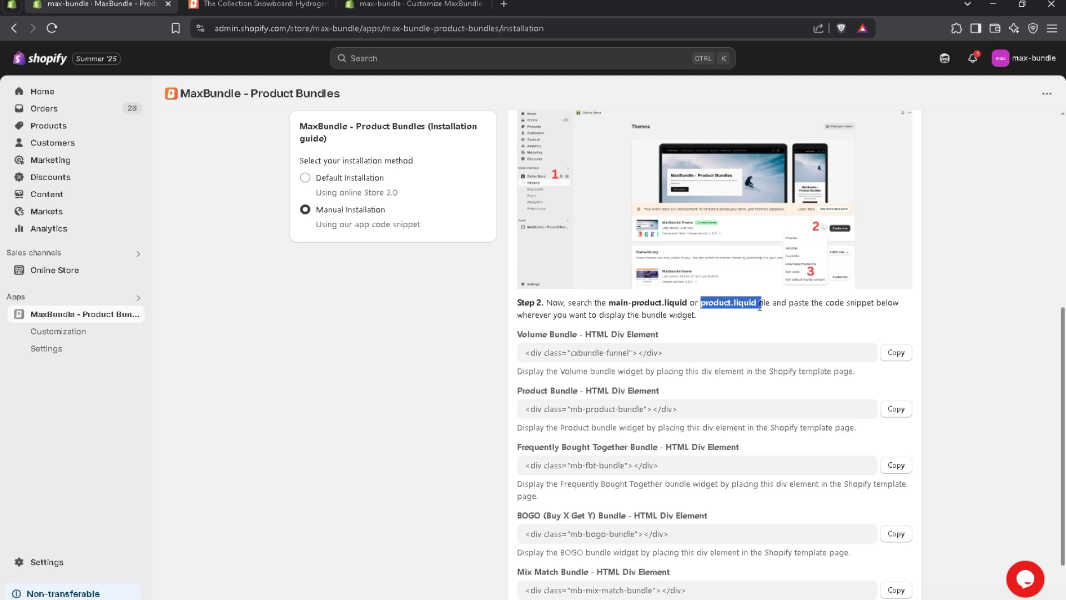
left_click(756, 326)
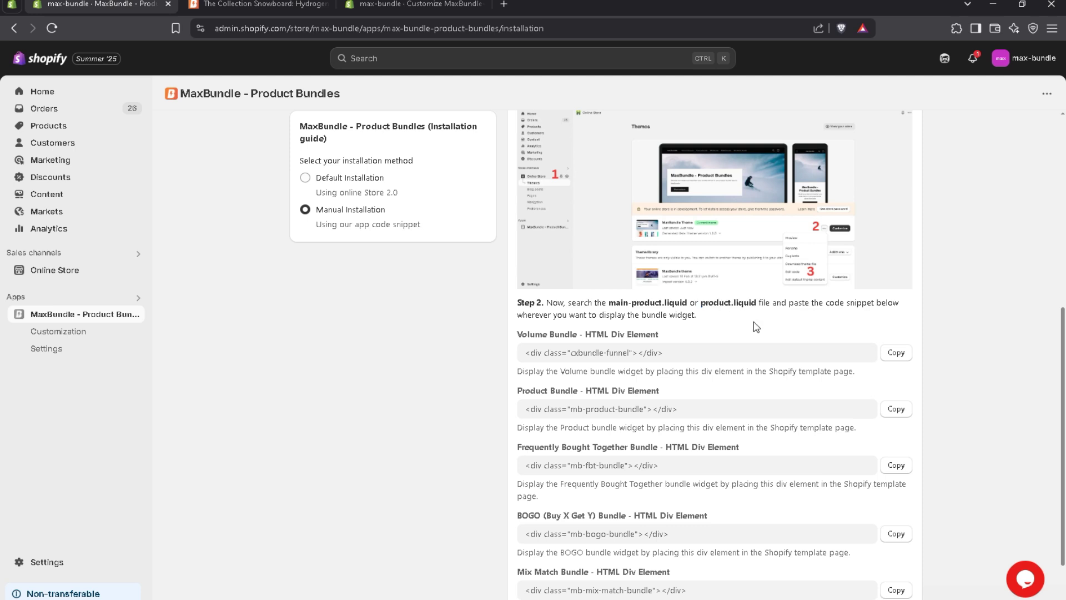
scroll(611, 267, "up", 7)
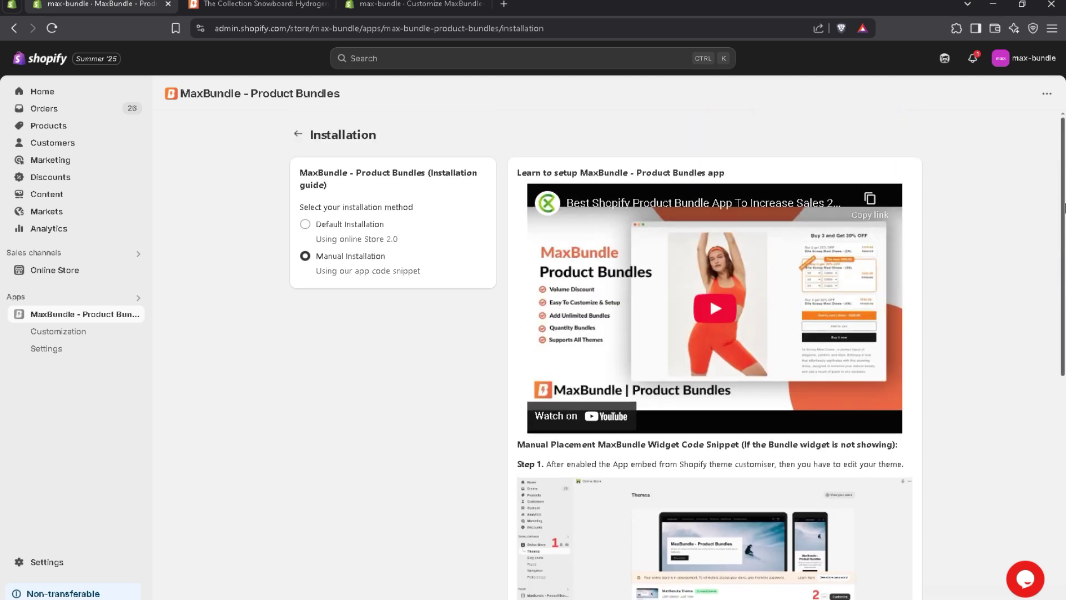
left_click(298, 134)
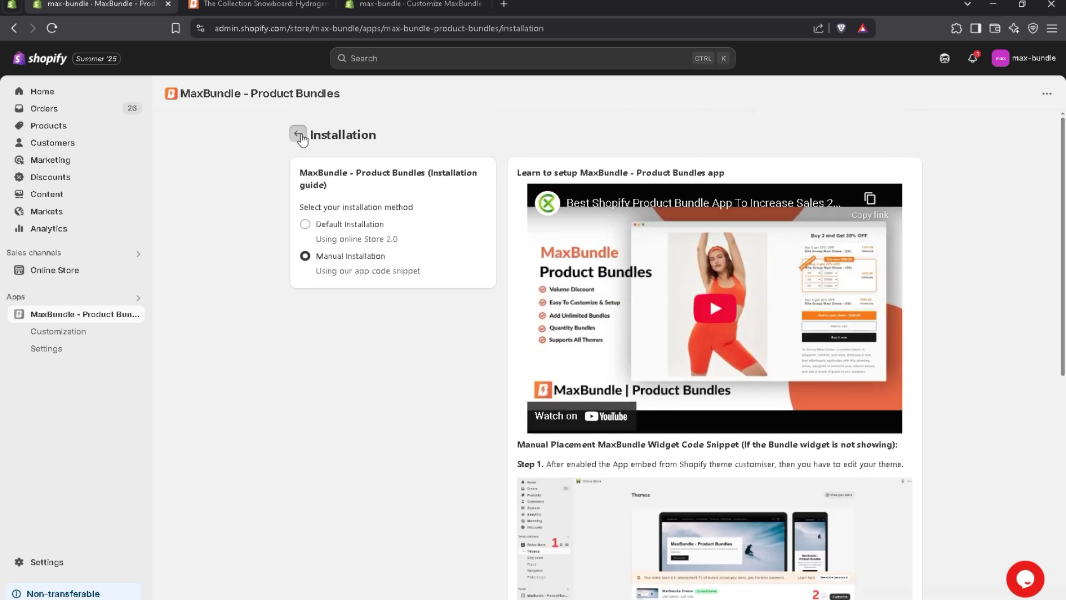